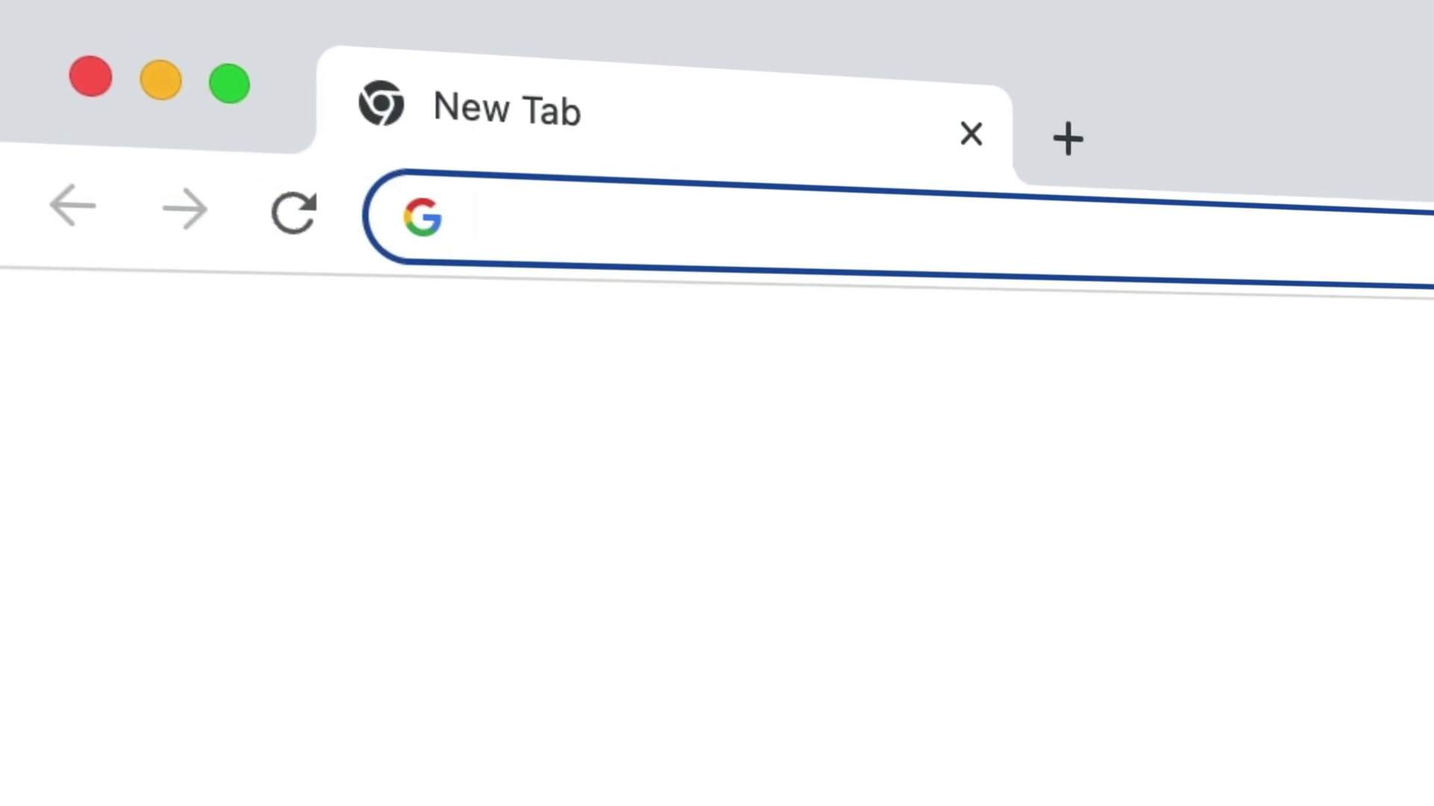
type("ferdy")
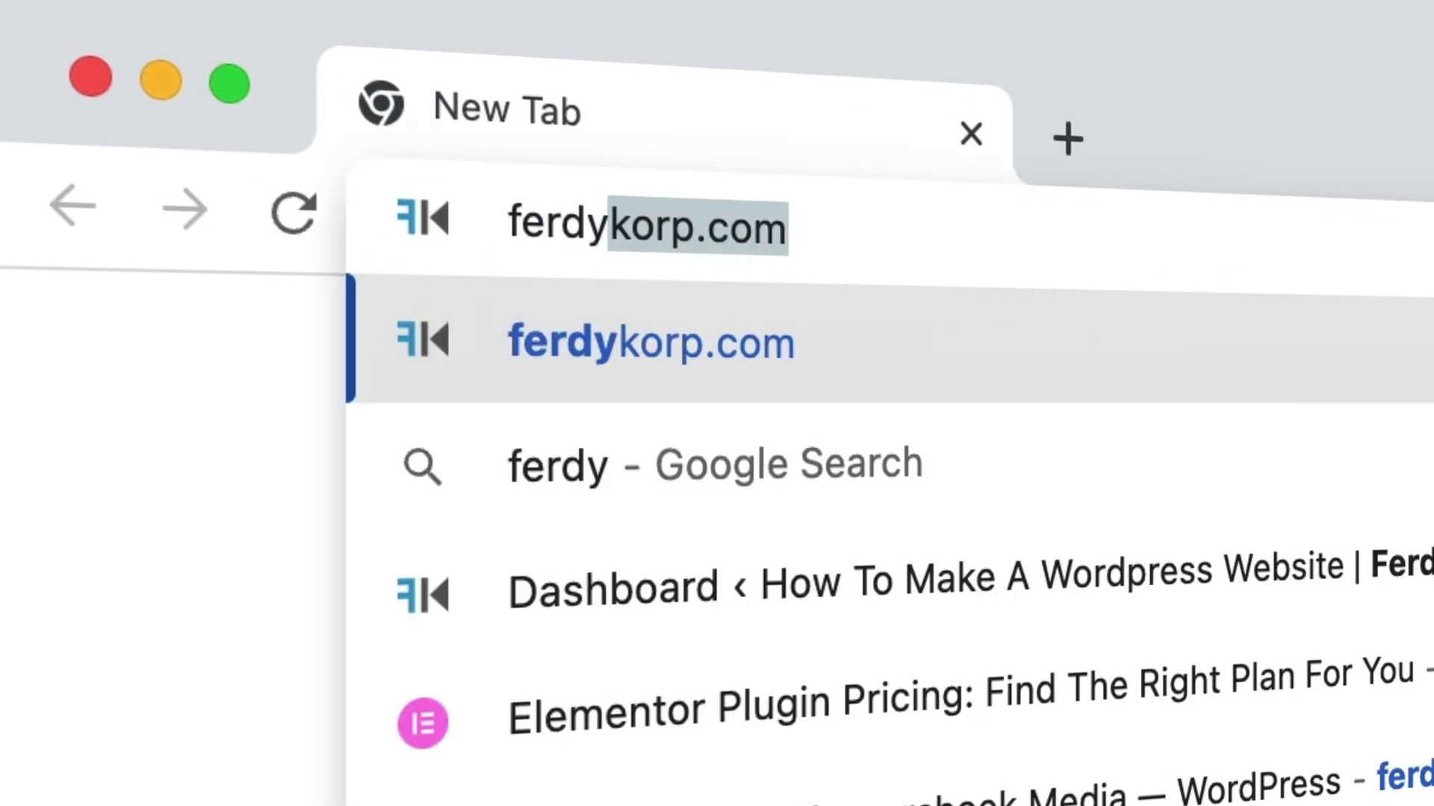
type("korp.com/images")
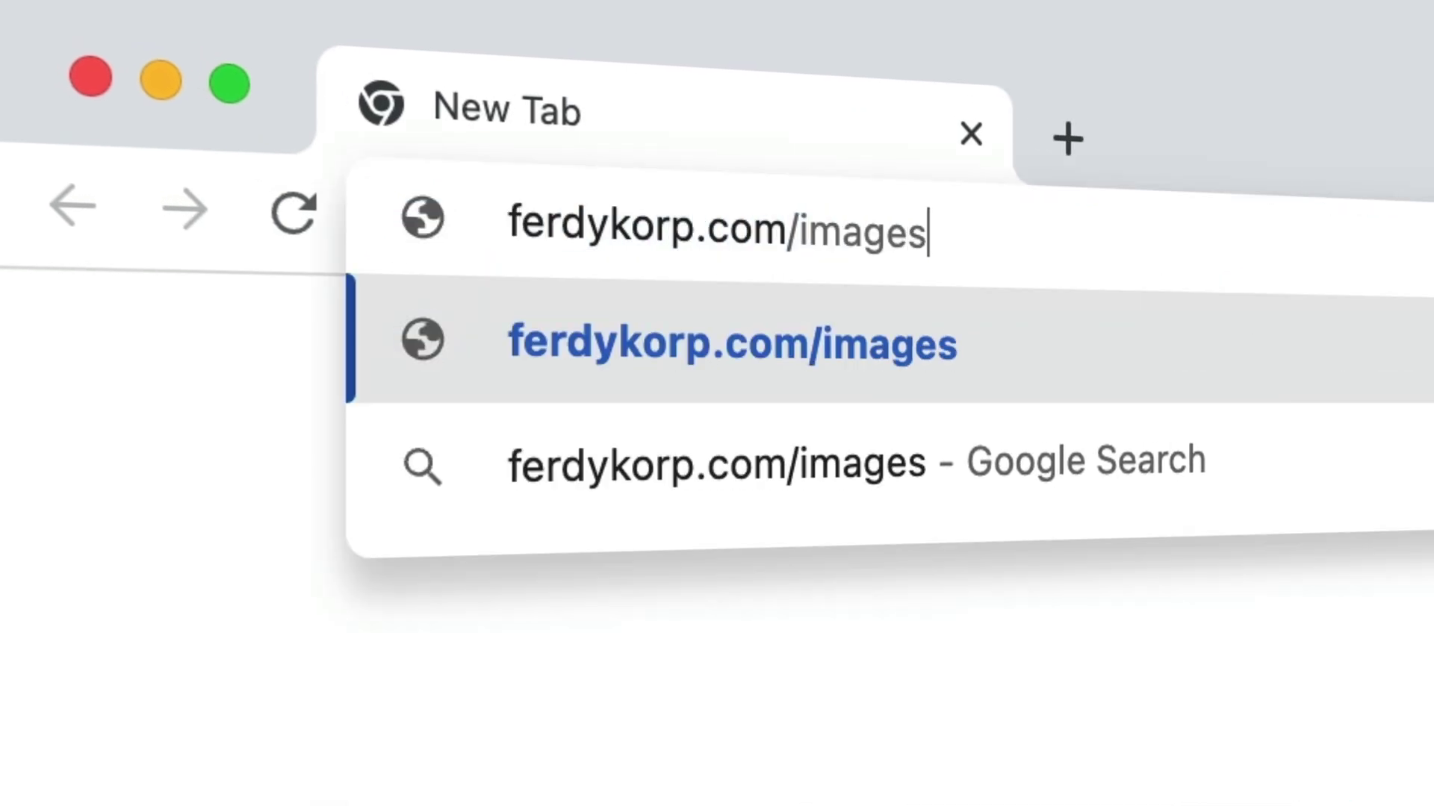
- Download the ImagesTutorial zip from ferdykorp.com/images and move the extracted folder to the Desktop
key("Return")
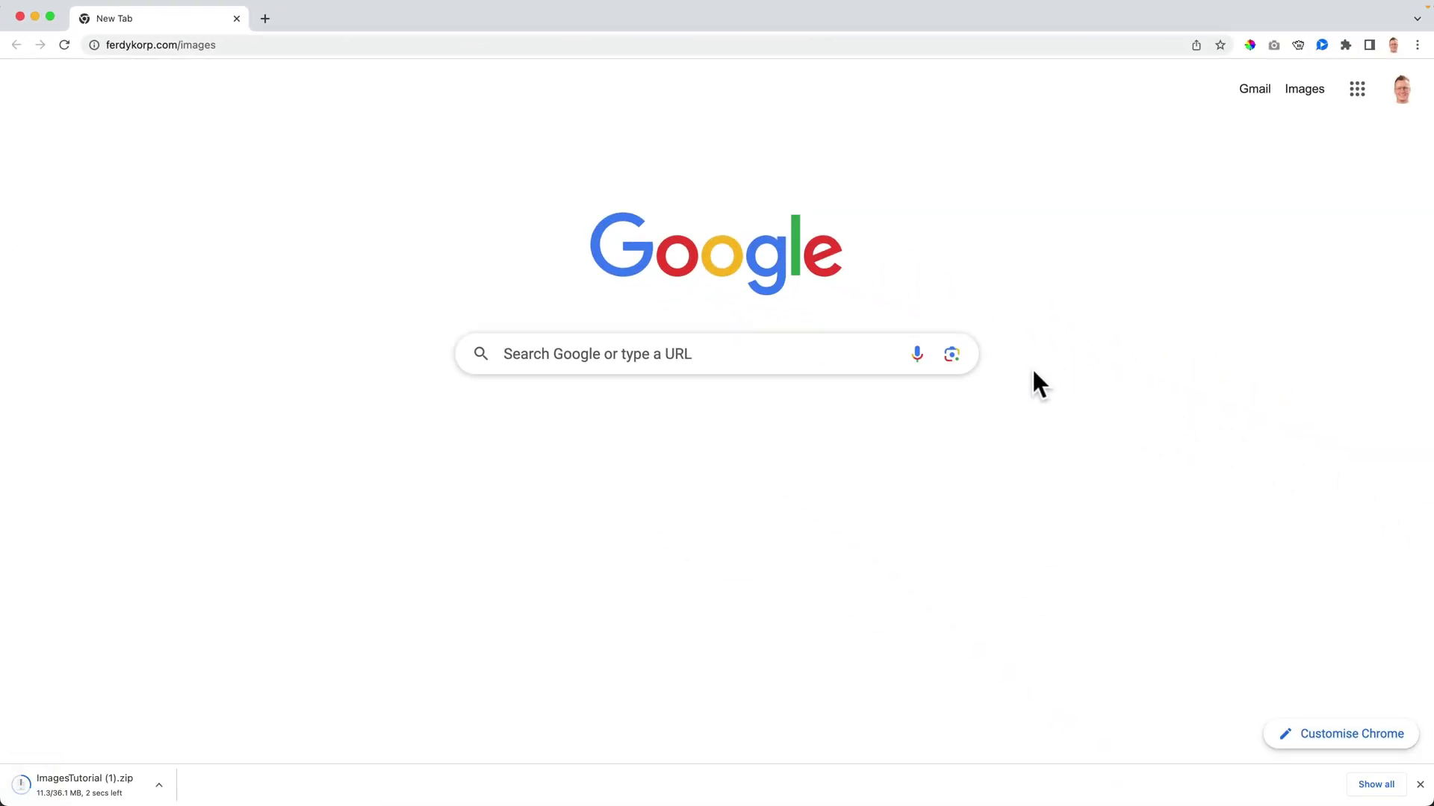
left_click(90, 789)
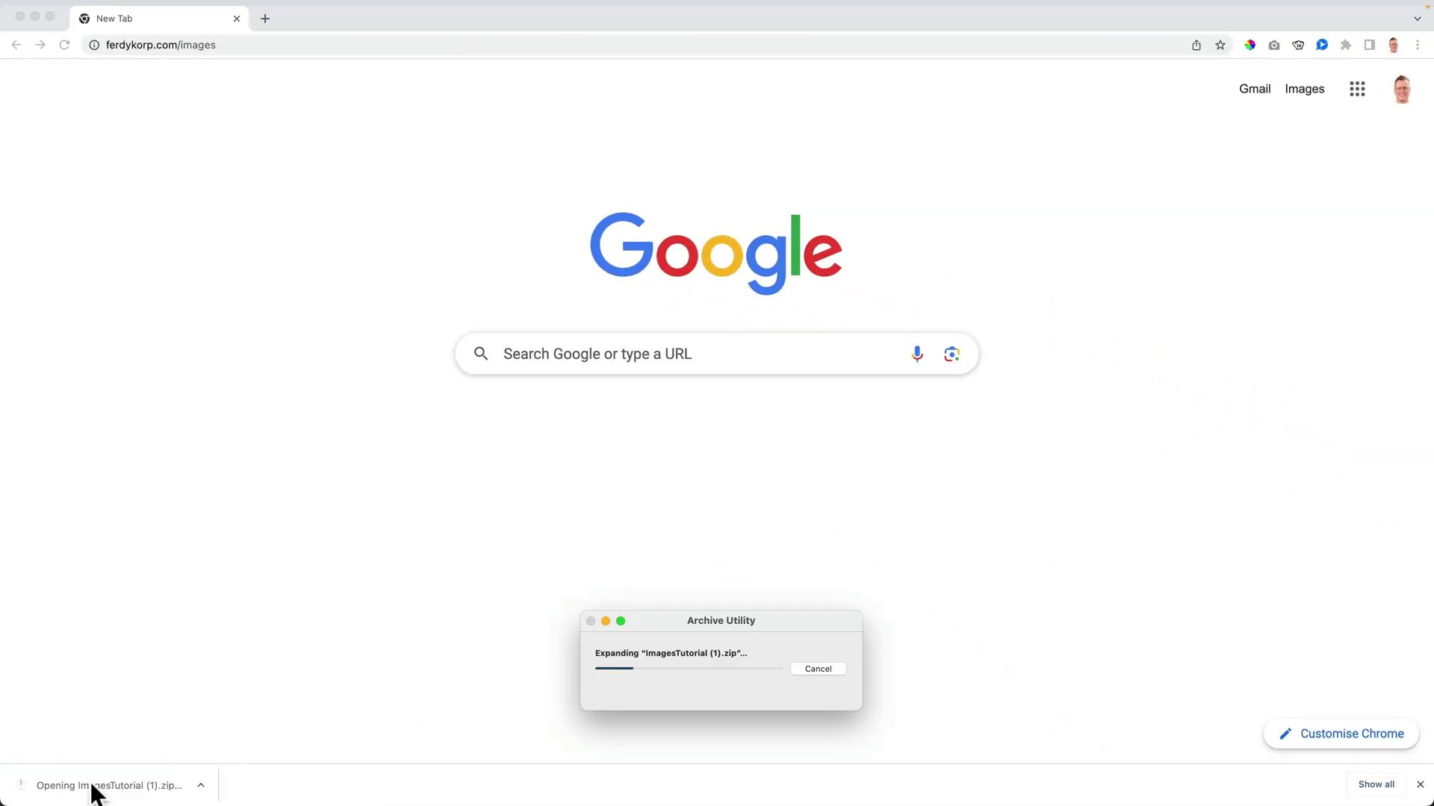
left_click_drag(558, 191, 451, 181)
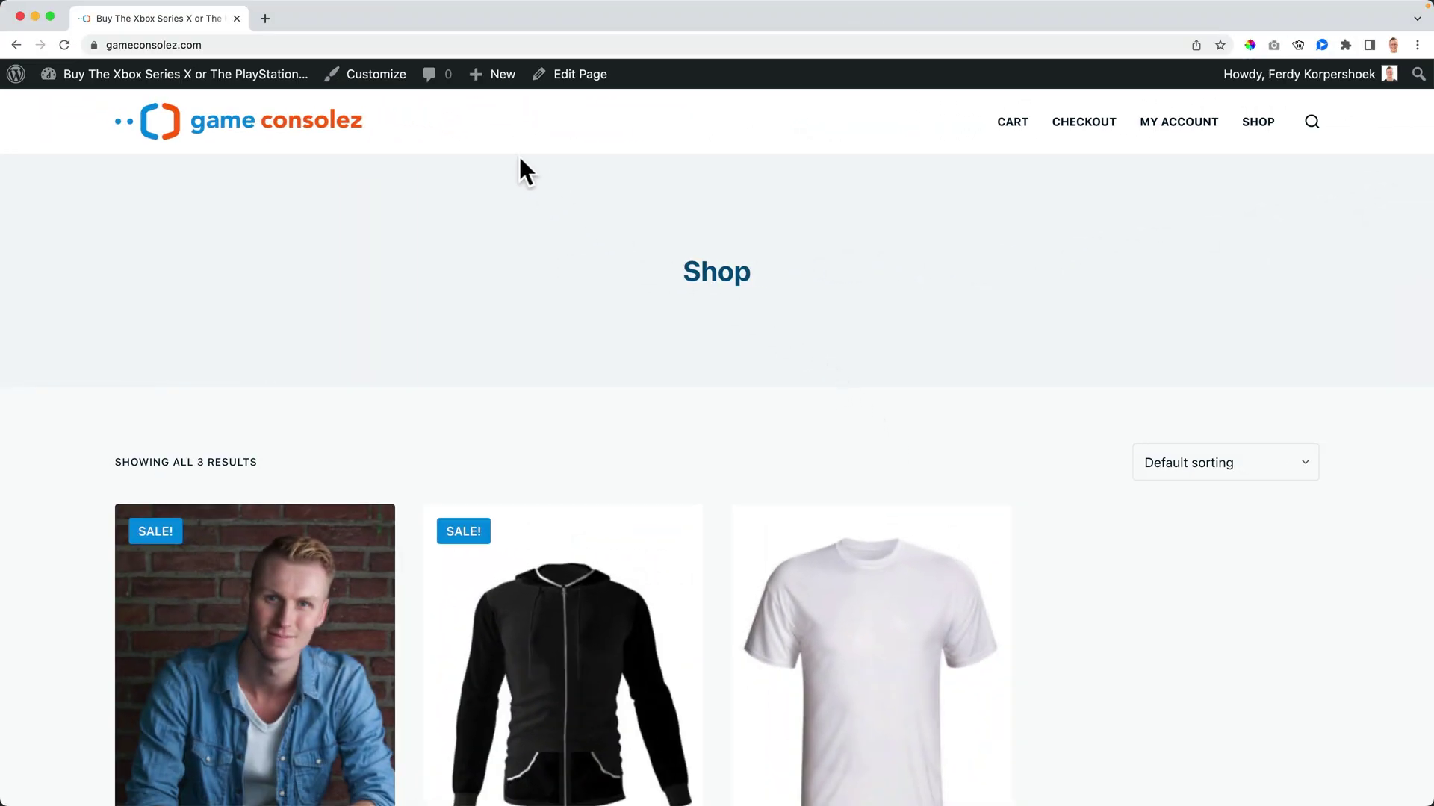
- Start a new WooCommerce product via + New > Product in the admin bar
mouse_move(493, 74)
left_click(490, 181)
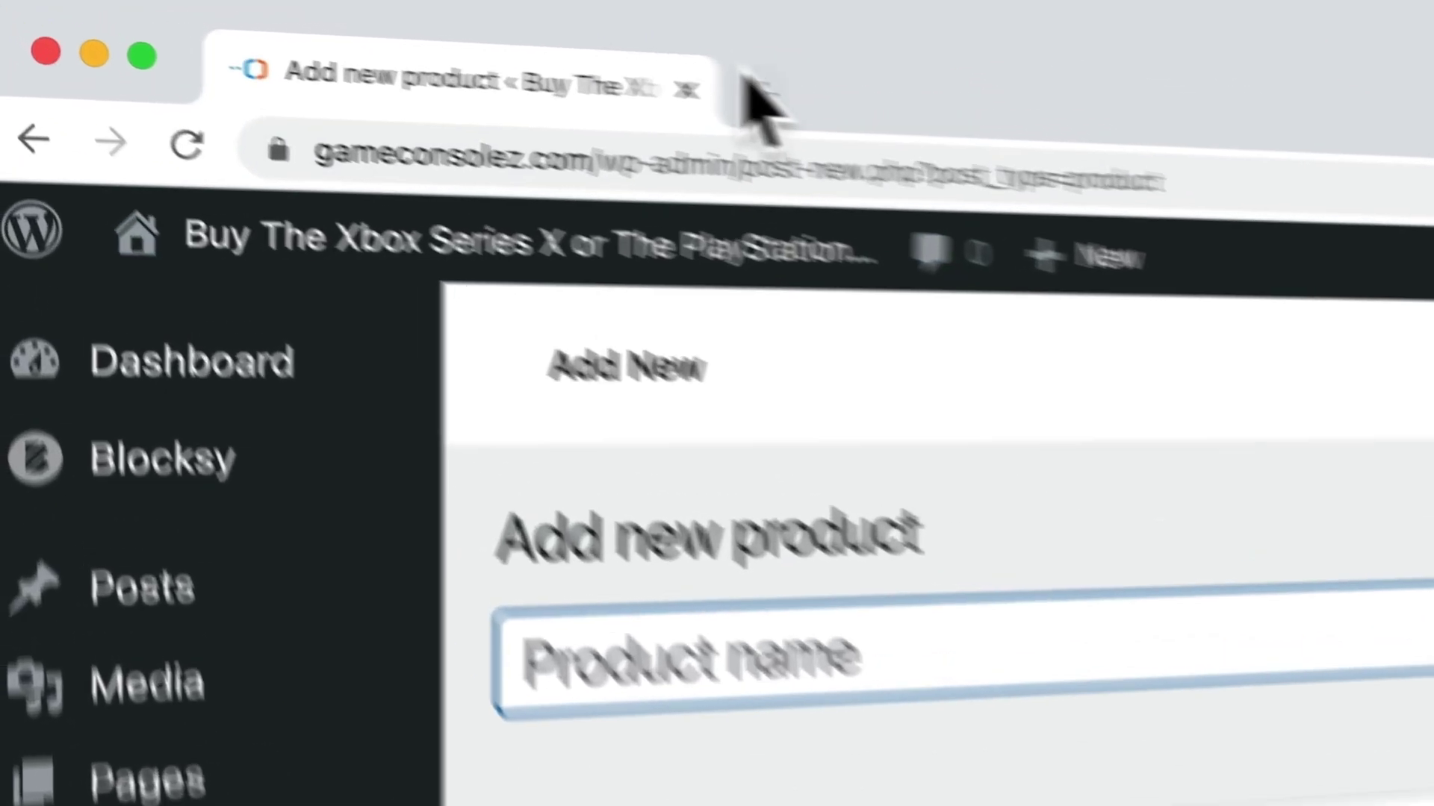
- Load ferdykorp.com/enfold in a new tab and highlight the Enfold theme's sales count
left_click(265, 18)
type("f")
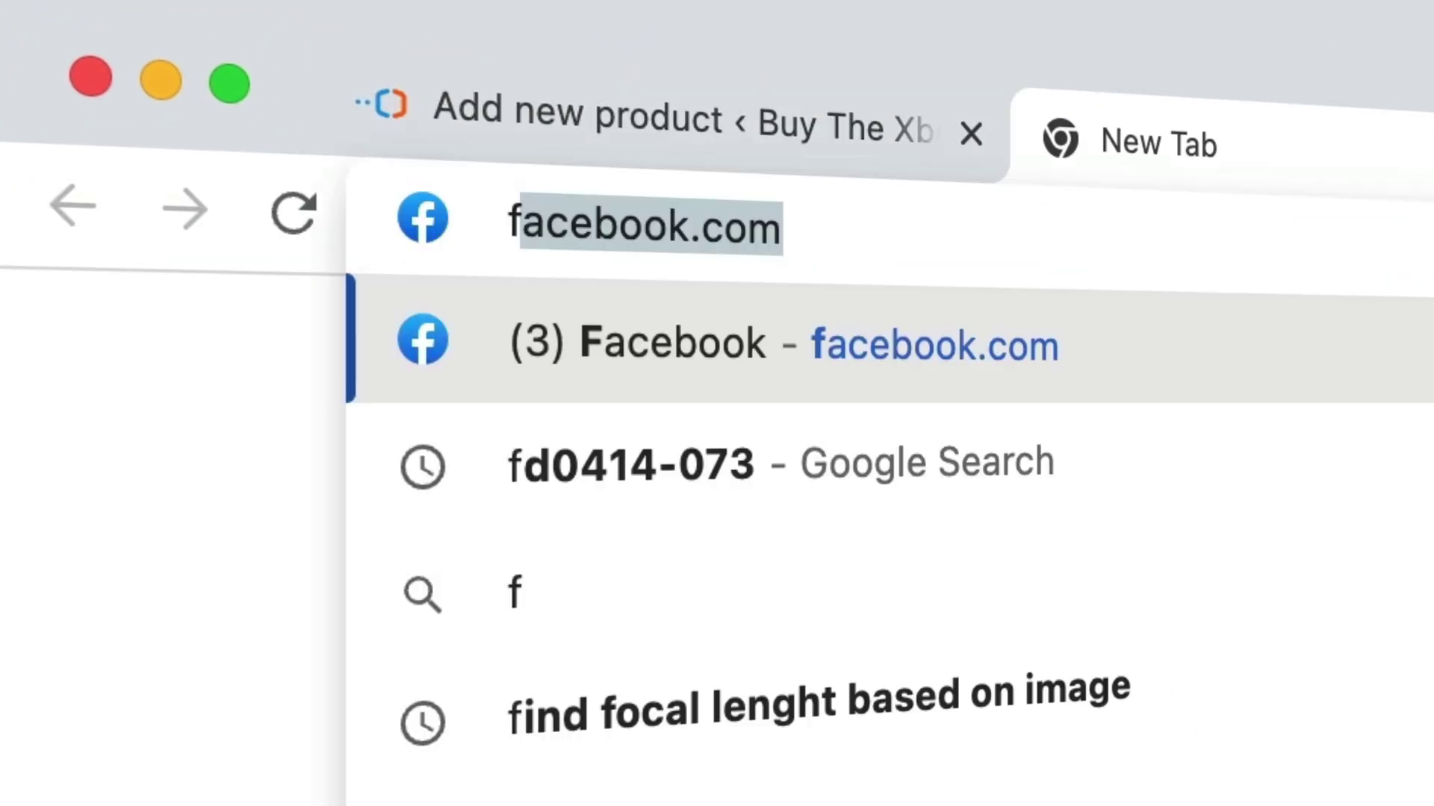
type("erdykorp.com/e")
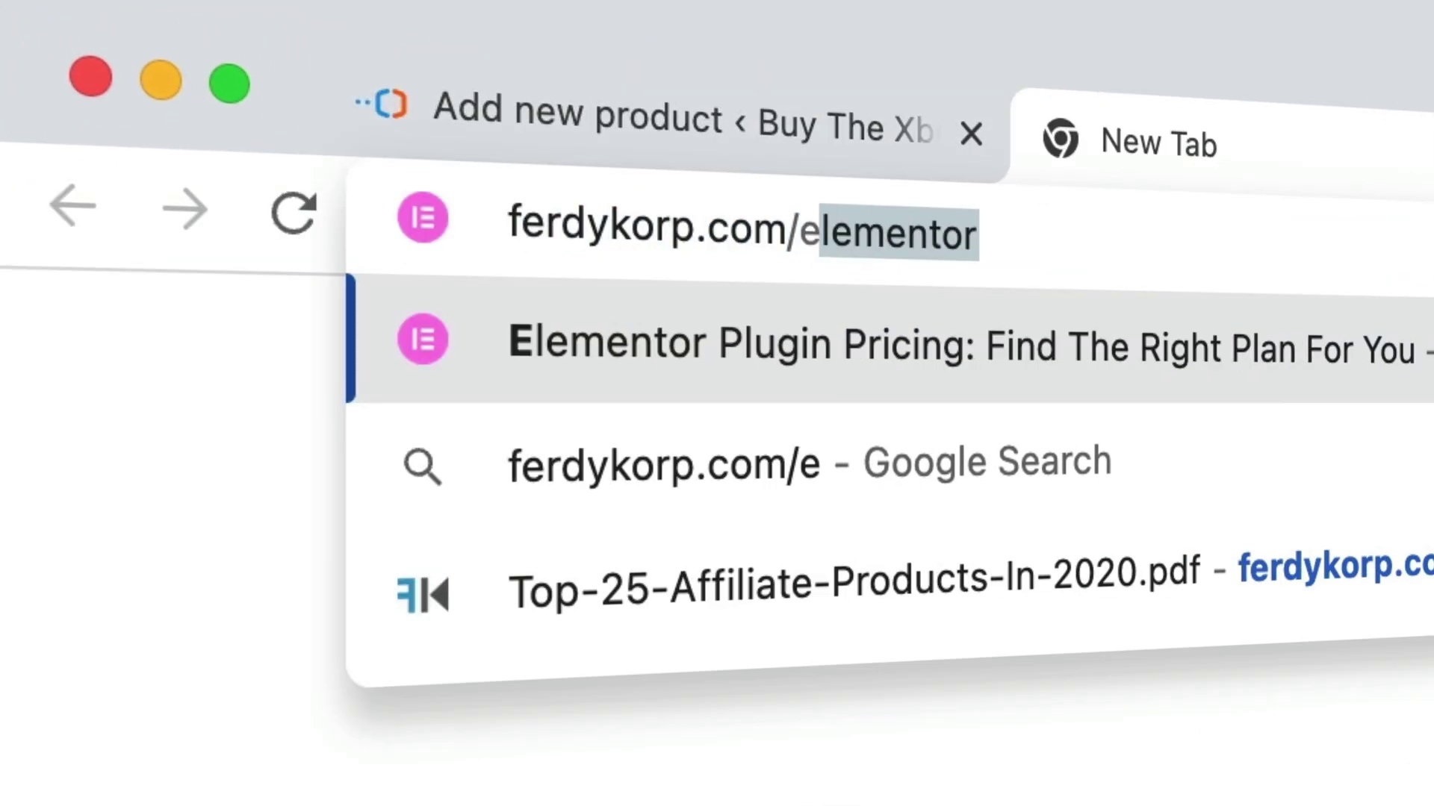
type("nfold")
key("Return")
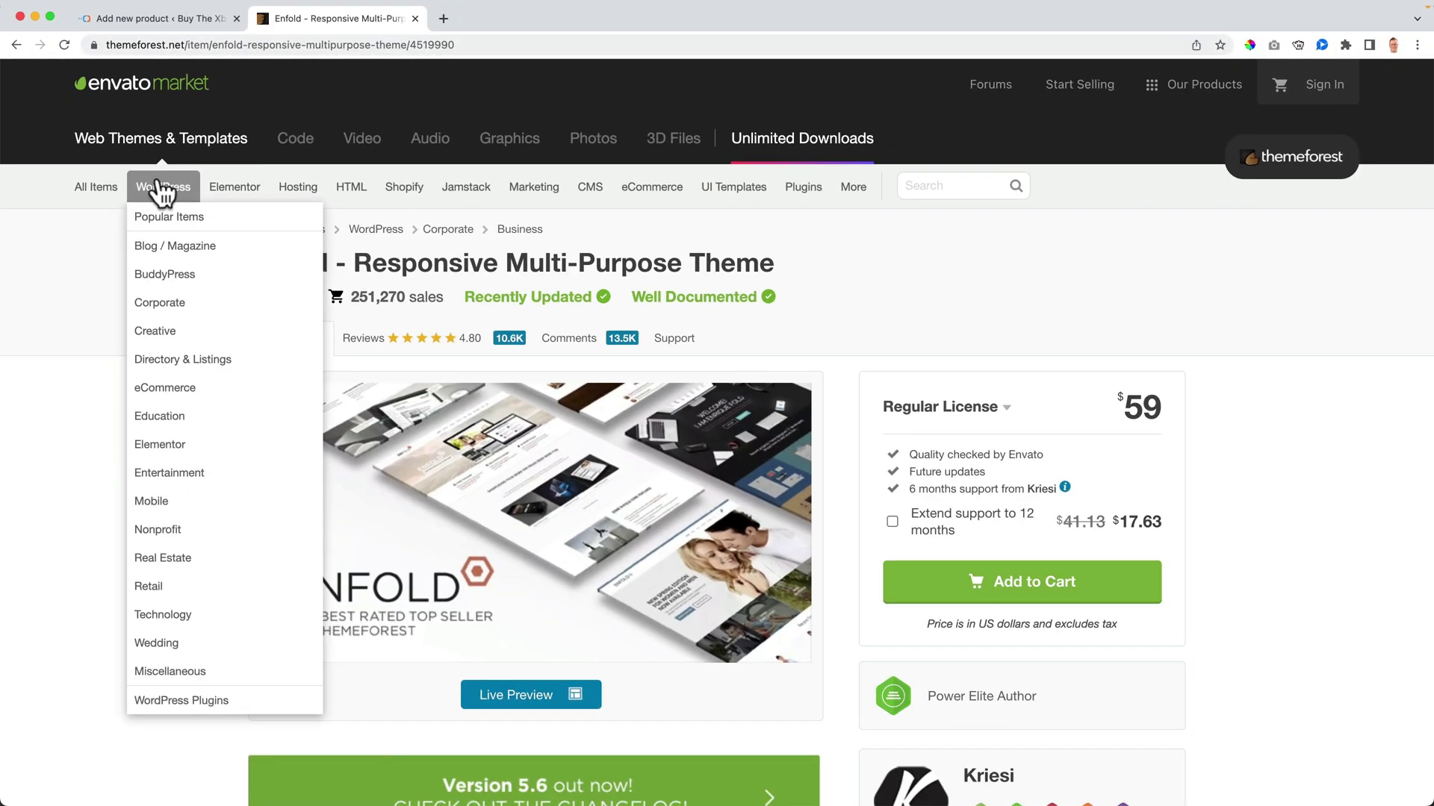
scroll(1066, 280, "down", 3)
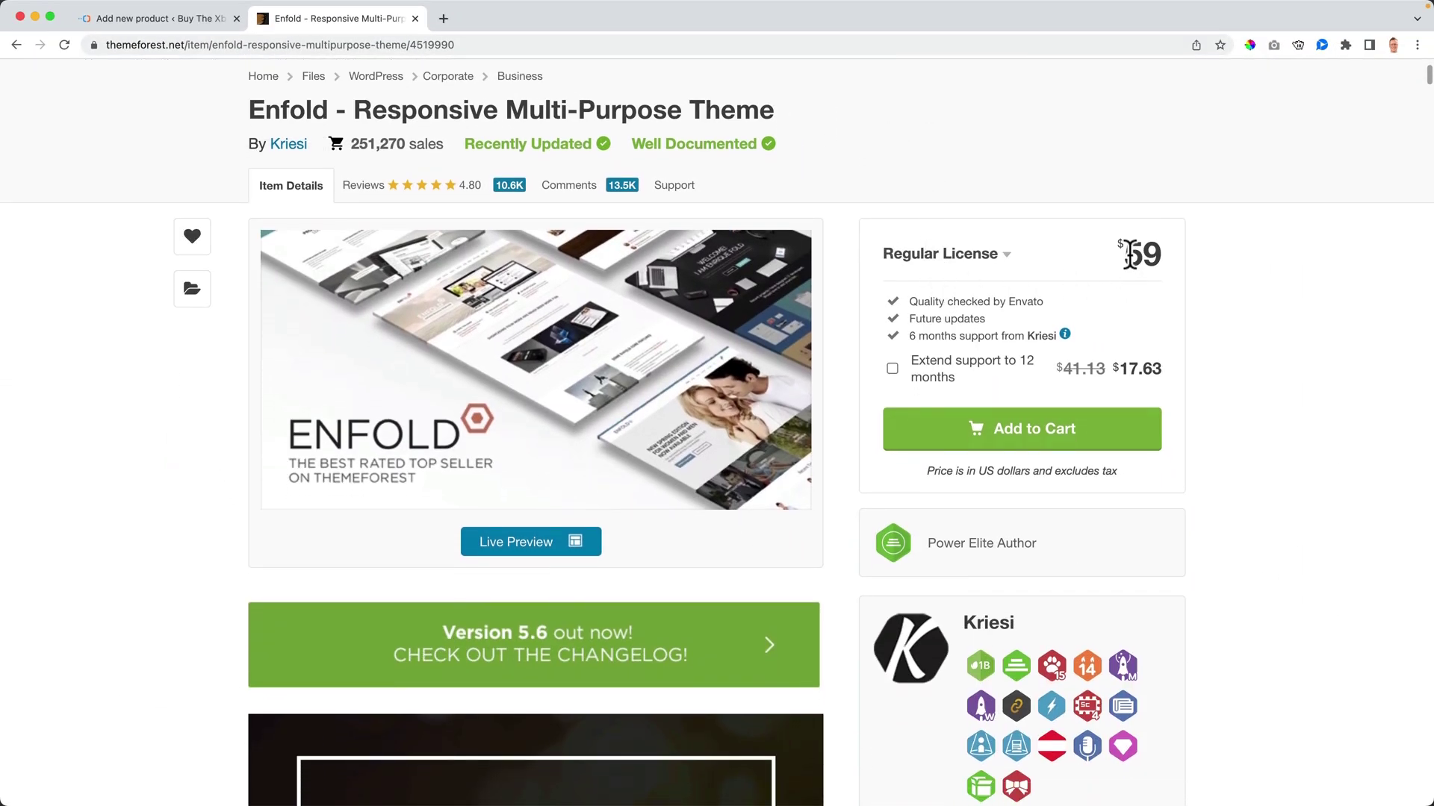
mouse_move(700, 314)
left_click_drag(349, 144, 400, 144)
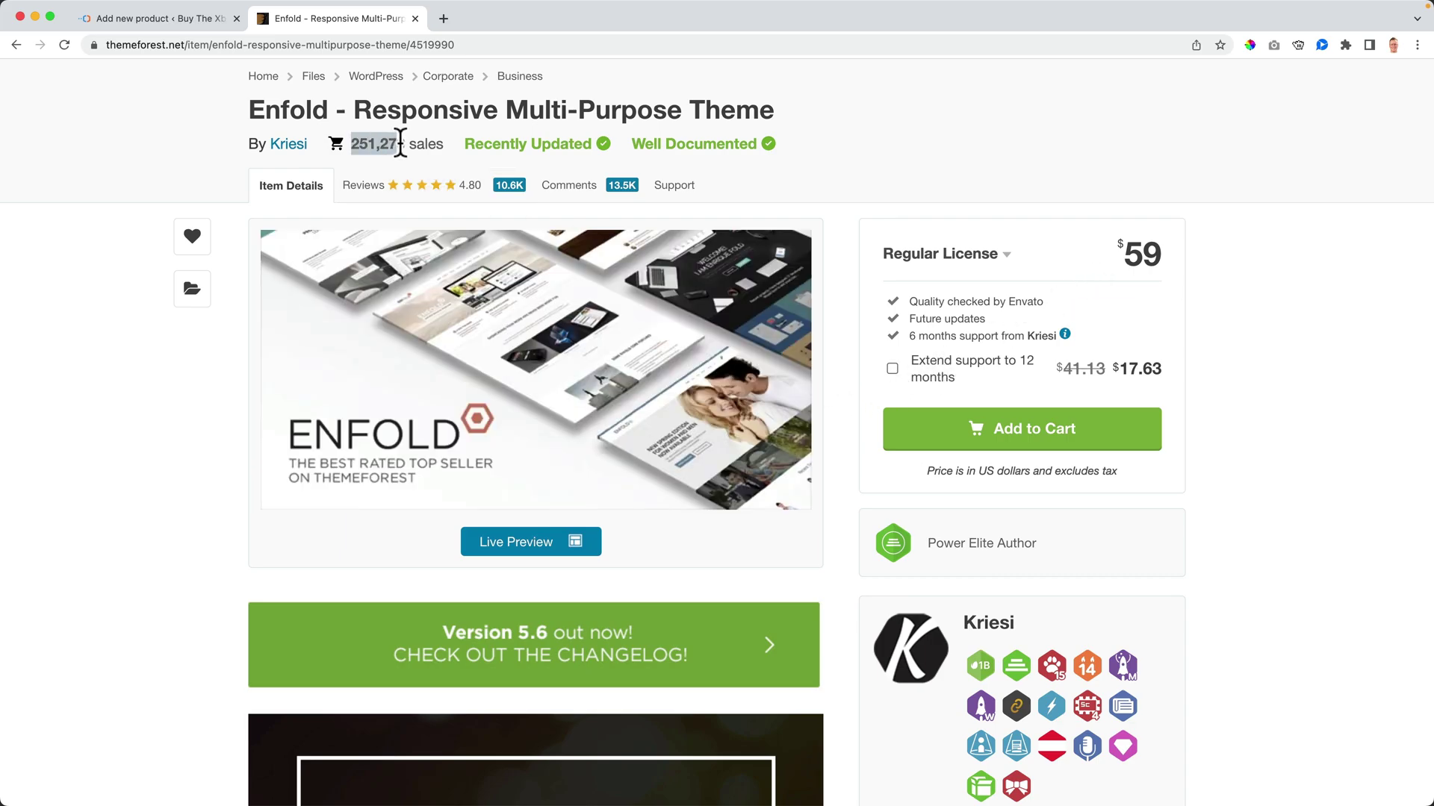
left_click(969, 135)
- Launch Calculator from Spotlight, compute 250000 × 59, then close it
key("super+space")
type("cal")
key("Return")
left_click(1073, 446)
left_click(1073, 492)
left_click(1162, 385)
left_click(1093, 433)
left_click(1116, 390)
left_click(1162, 477)
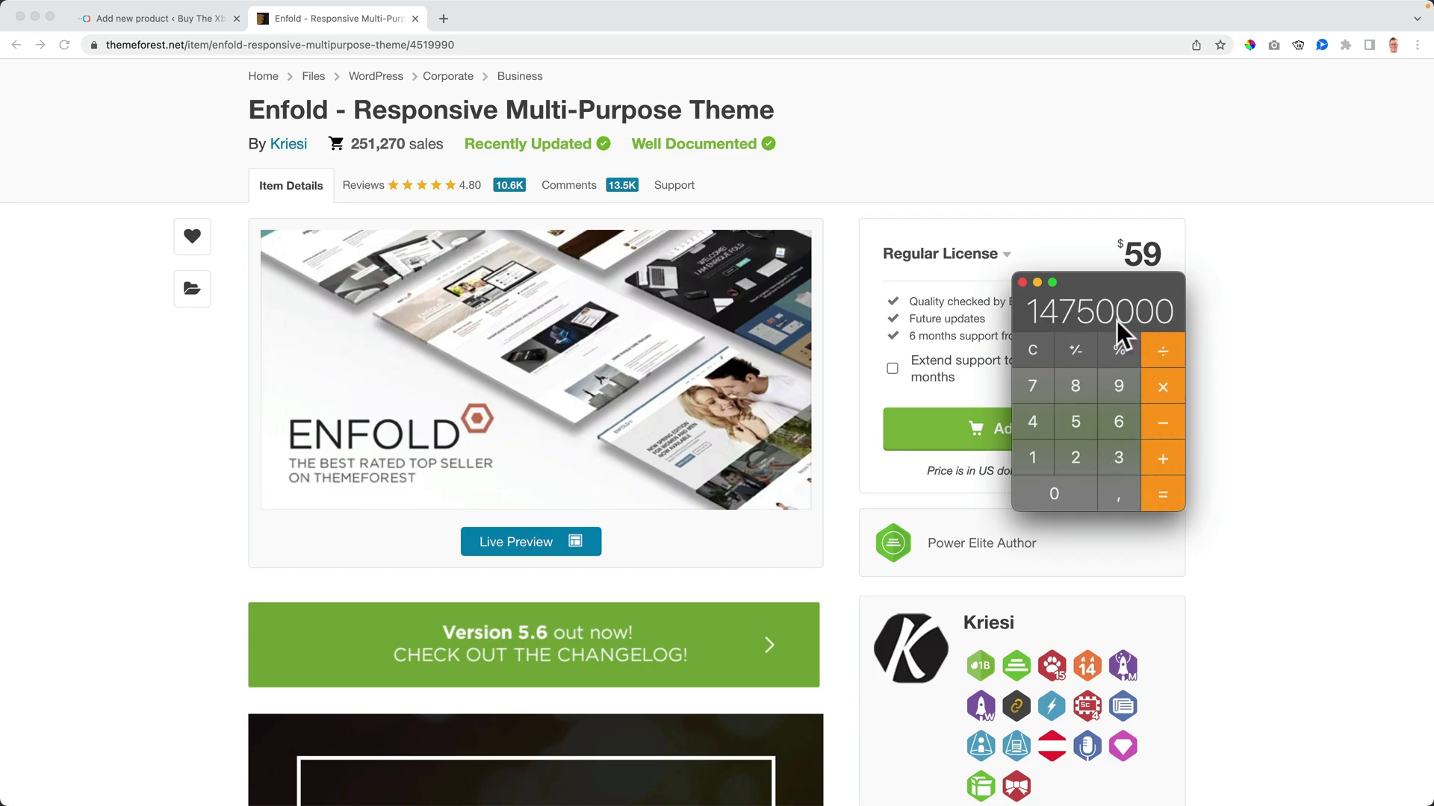
left_click(1020, 283)
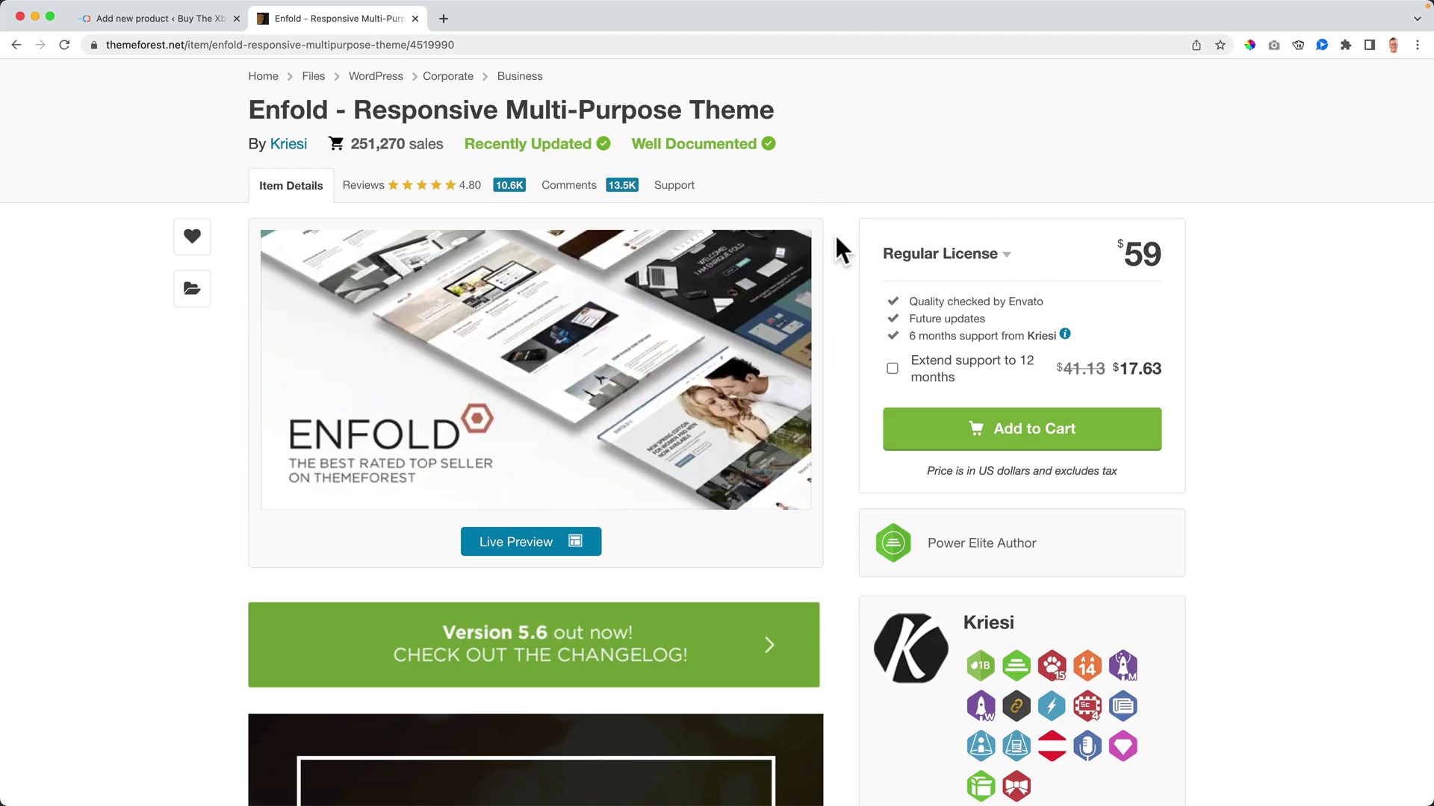
- Return to the Add new product tab and title it How To Become An Online Entrepreneur
left_click(156, 20)
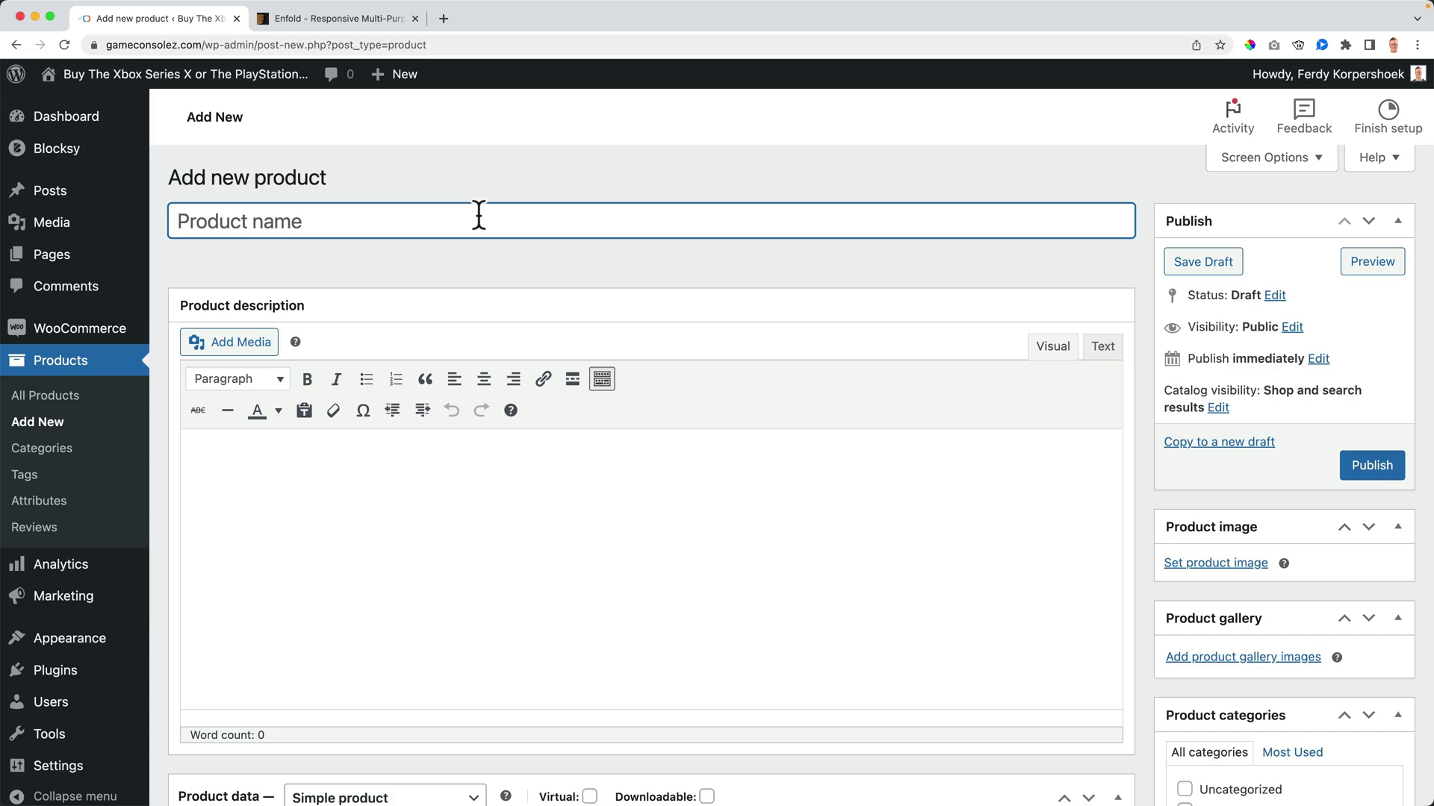
type("H")
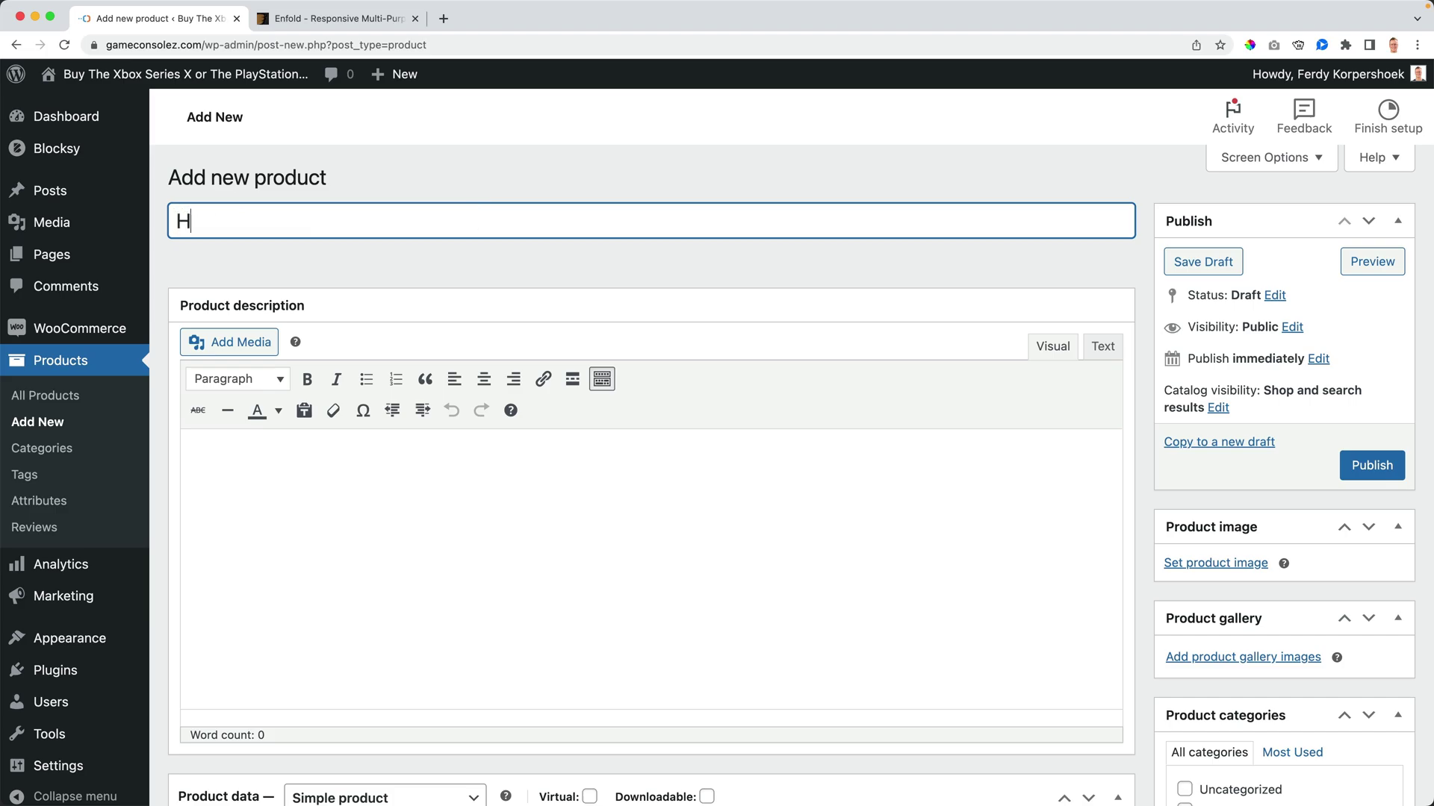
type("ow To Become An Online Entrepreneur")
scroll(480, 285, "down", 3)
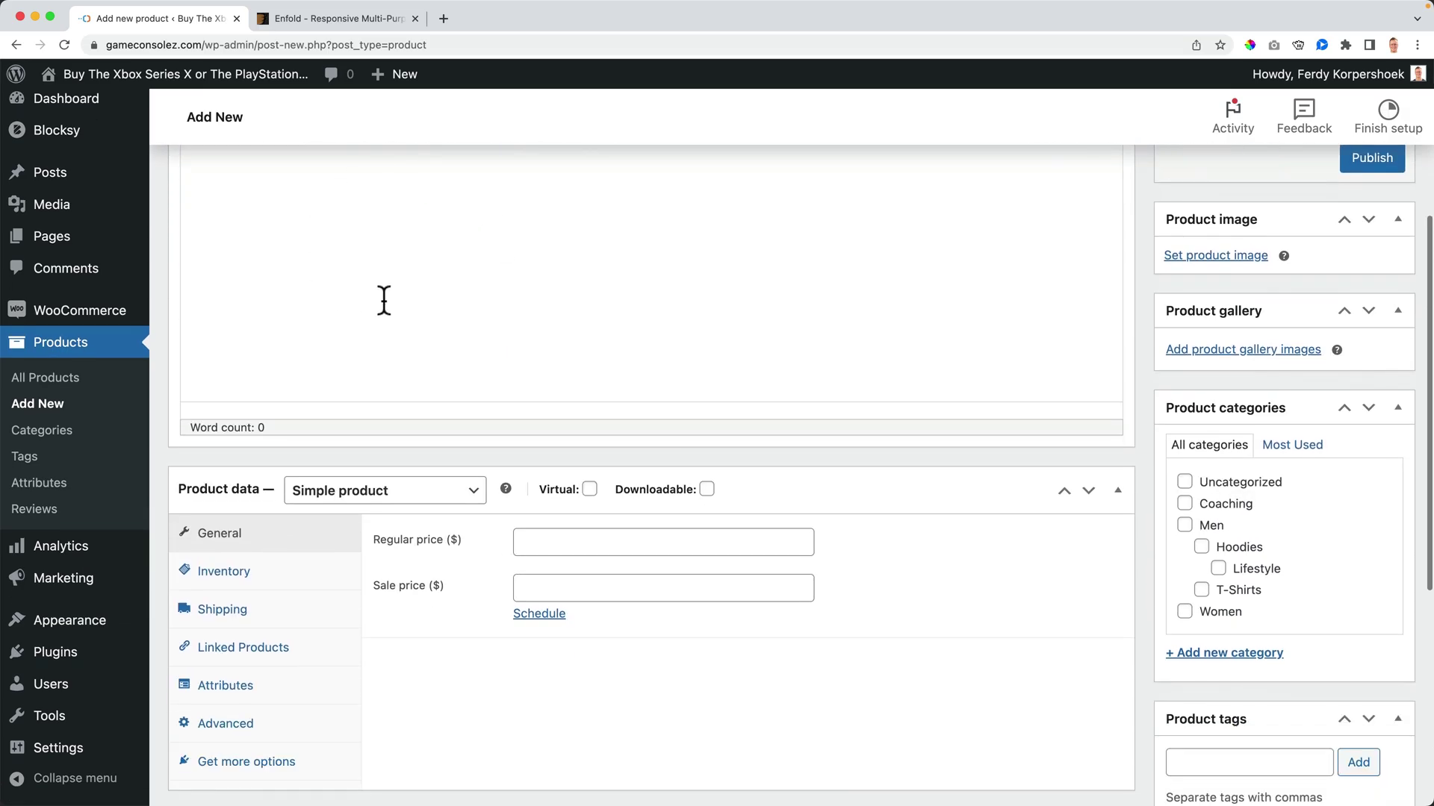
scroll(516, 294, "down", 2)
scroll(672, 325, "up", 4)
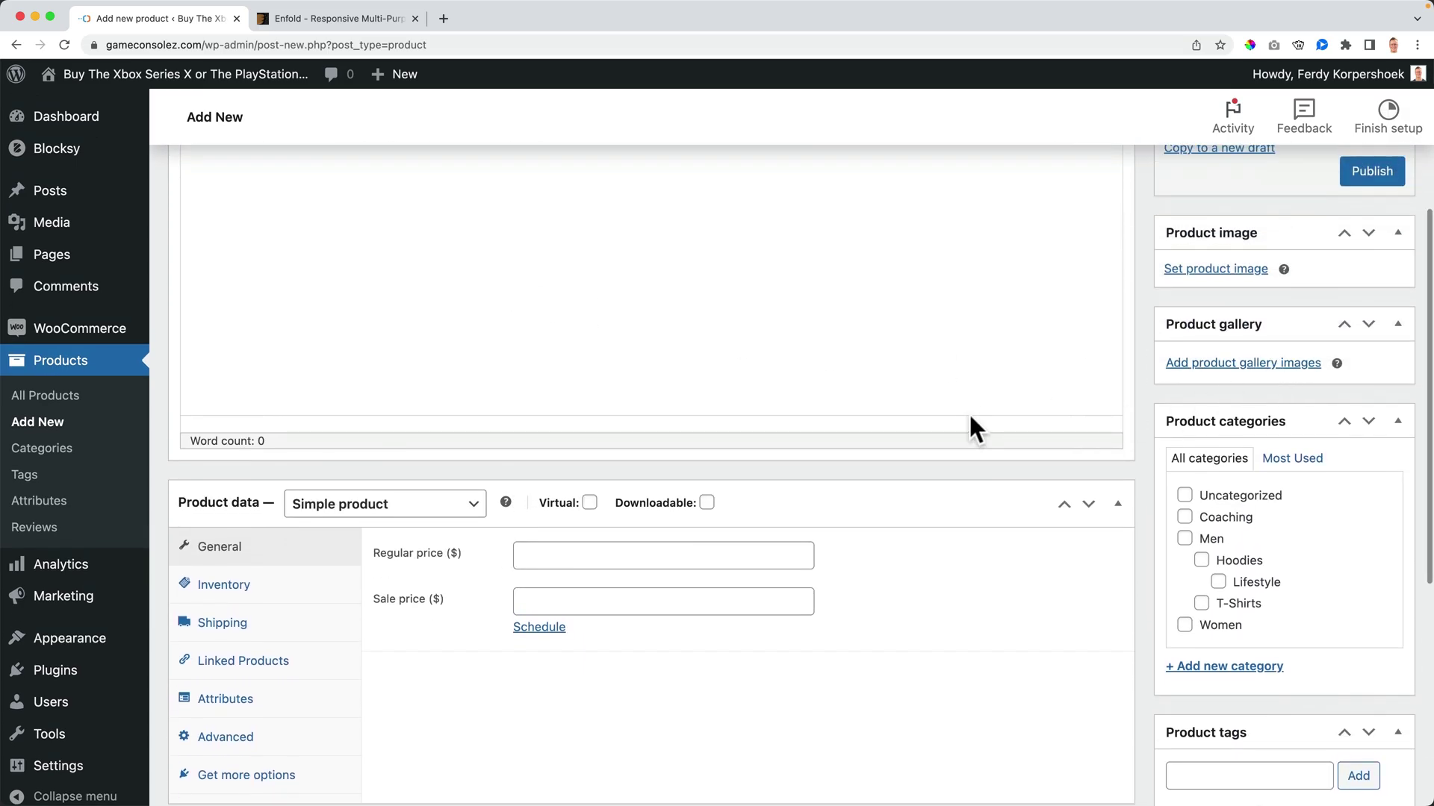
scroll(1120, 504, "down", 2)
- Create a new eBooks product category for the product
left_click(1243, 552)
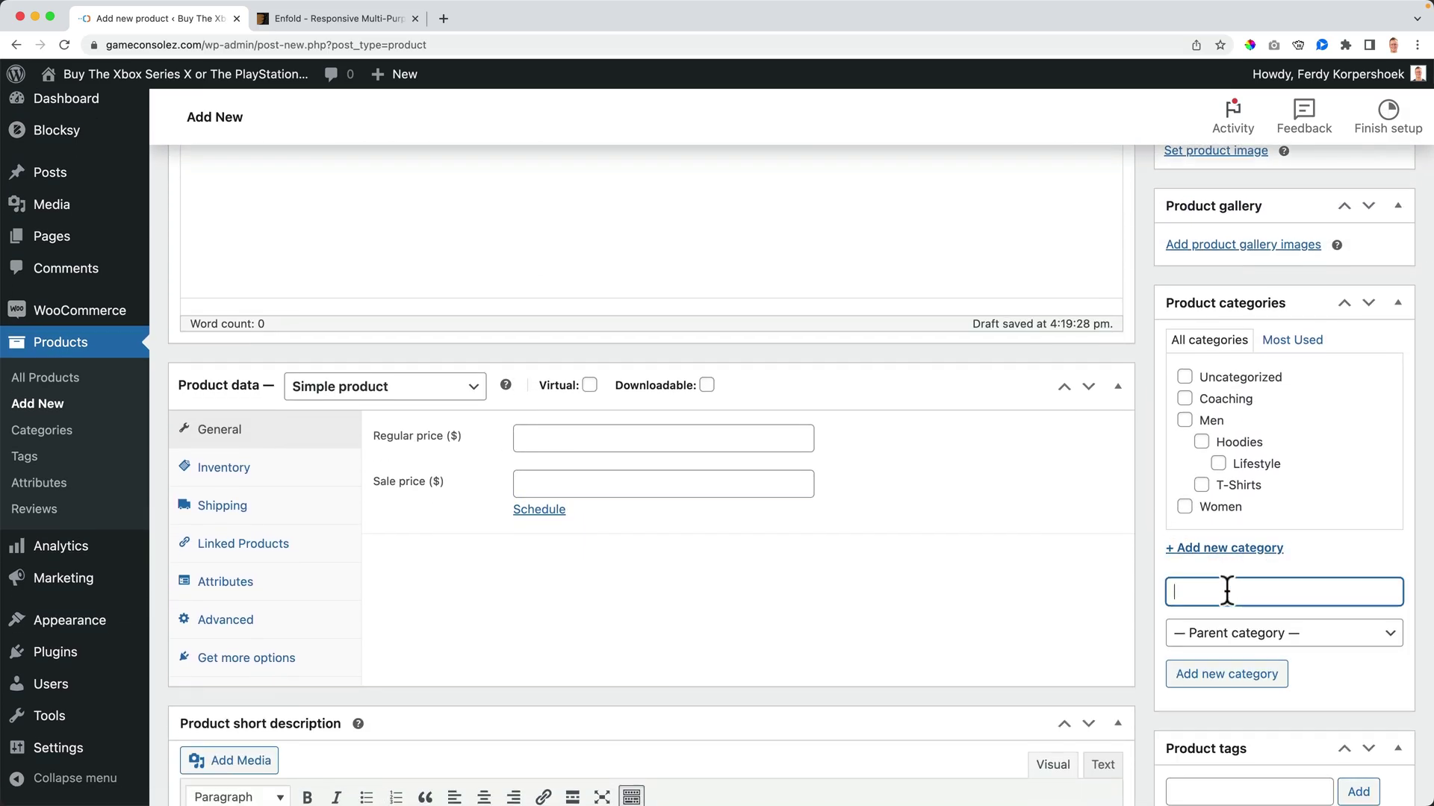
type("Digital e")
key("ctrl+a")
type("eBook")
left_click(1260, 678)
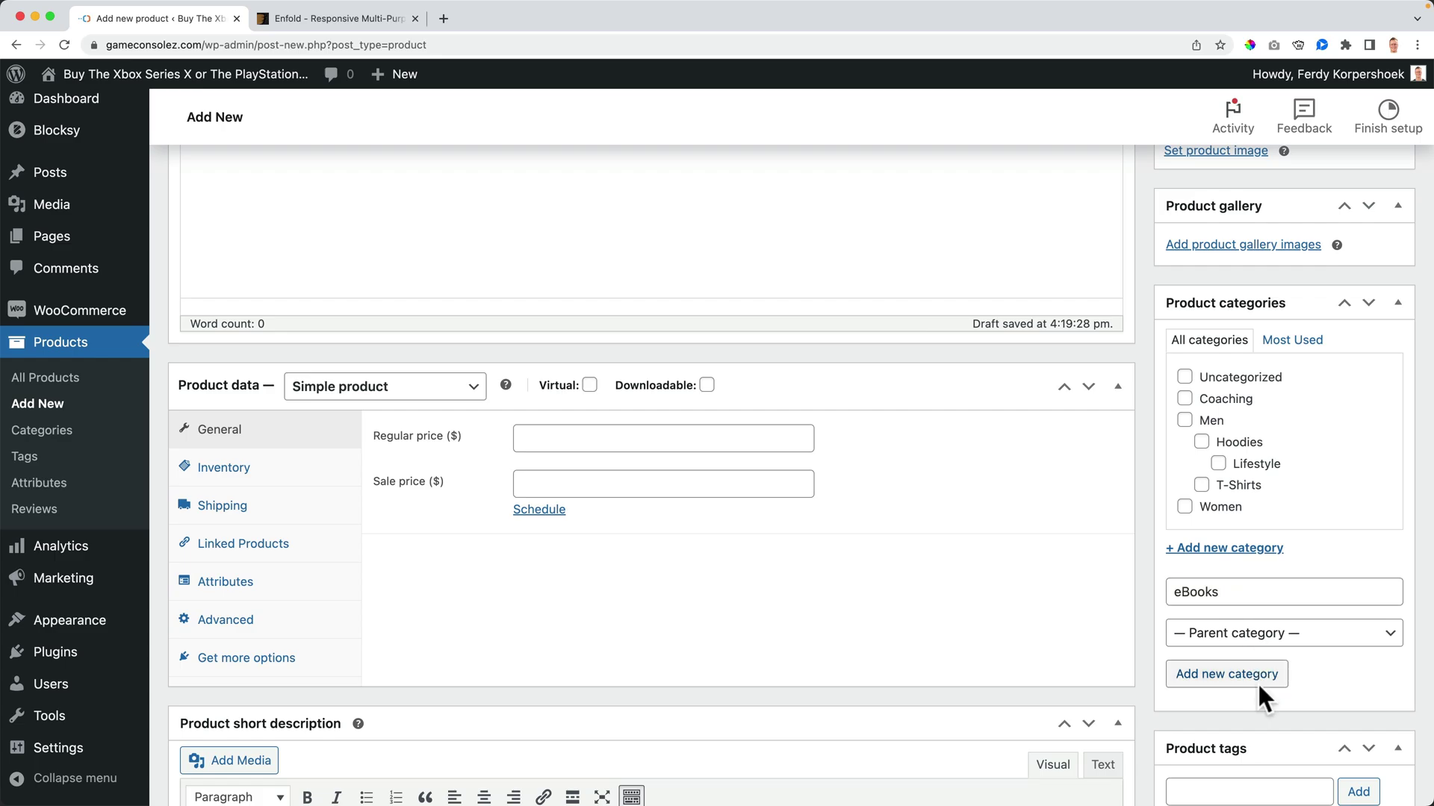
- Set the regular price to $19.99 and mark the product virtual and downloadable
left_click(590, 438)
type("19")
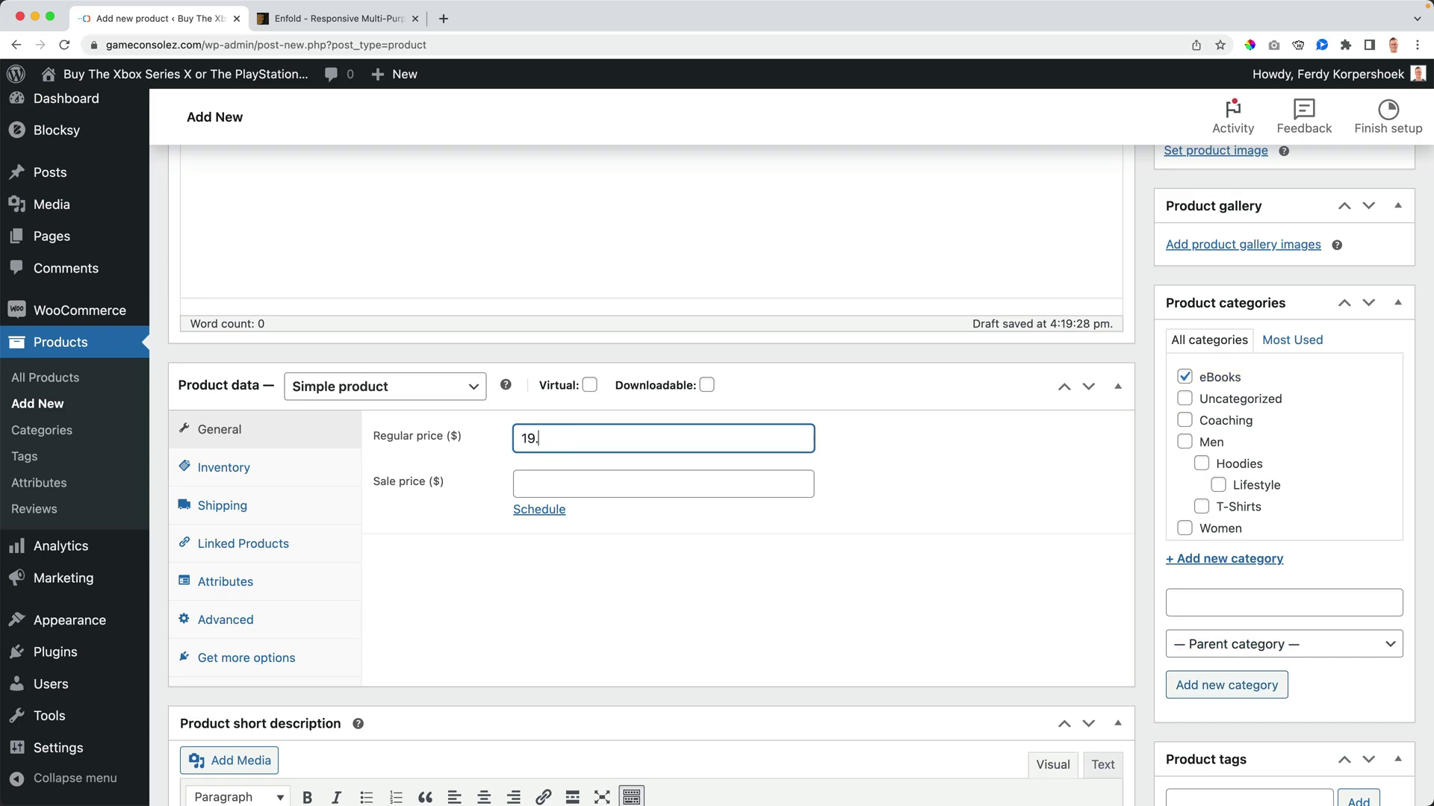
left_click(590, 386)
left_click(707, 385)
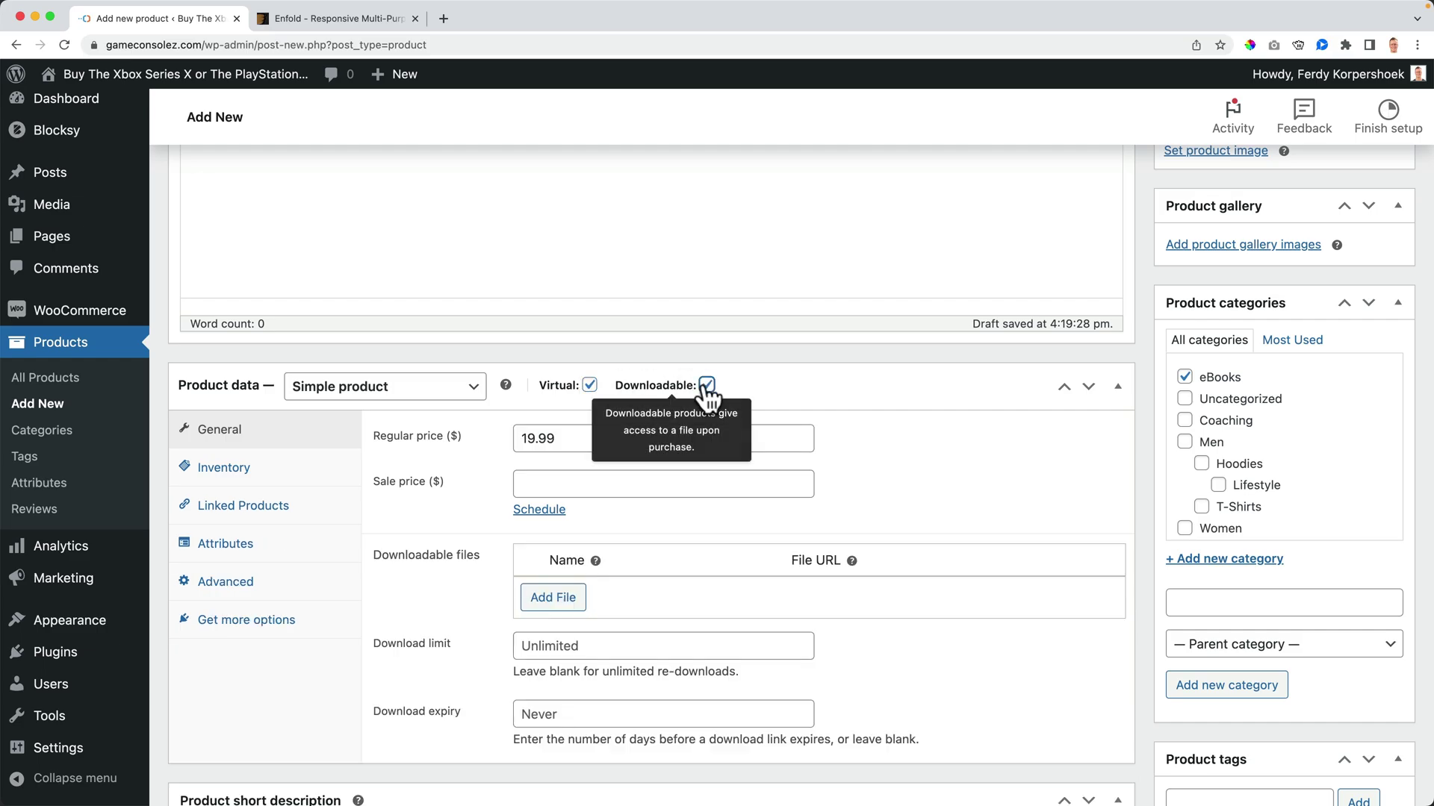
scroll(332, 445, "down", 2)
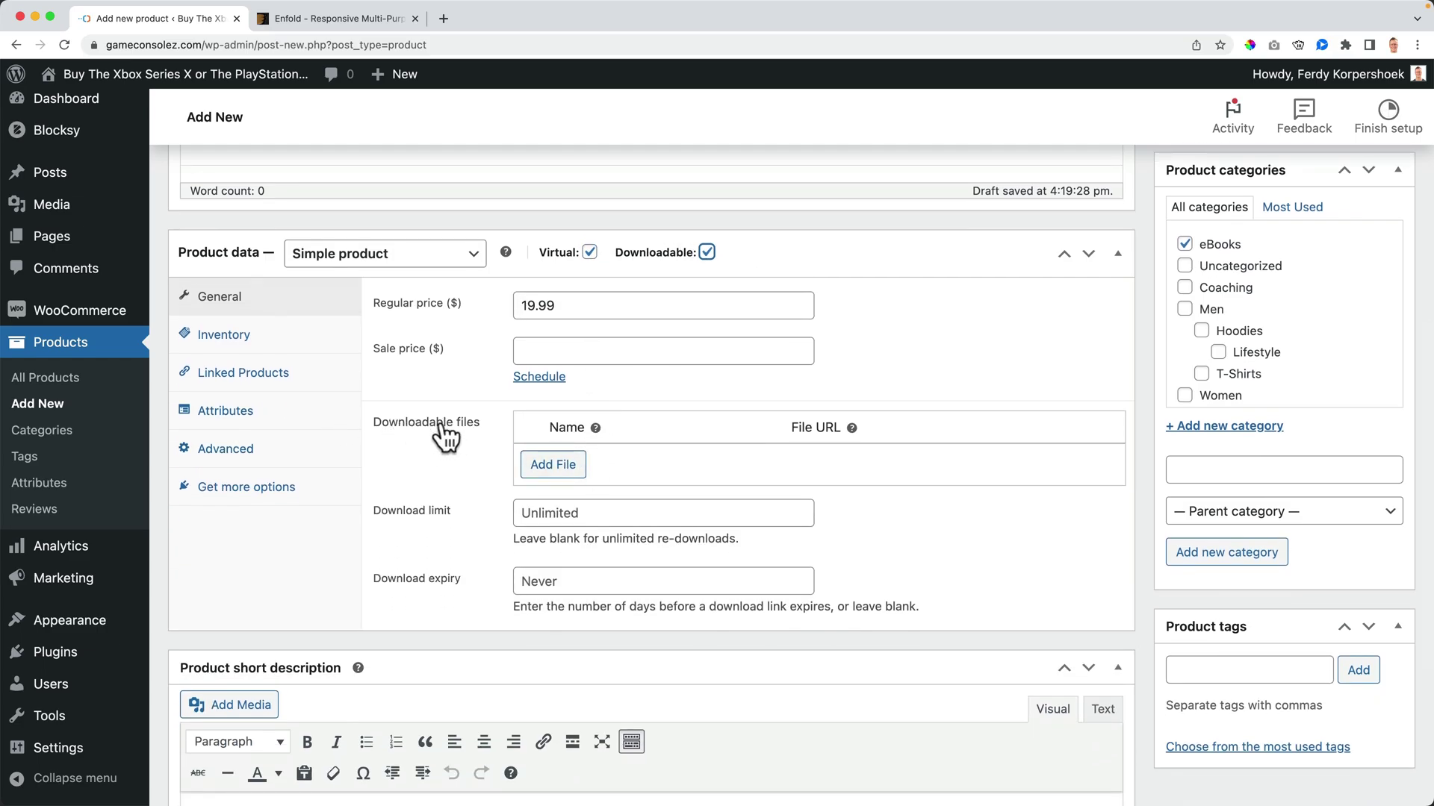
- Add a downloadable file row and upload the eBook PDF from the Desktop for it
left_click(552, 464)
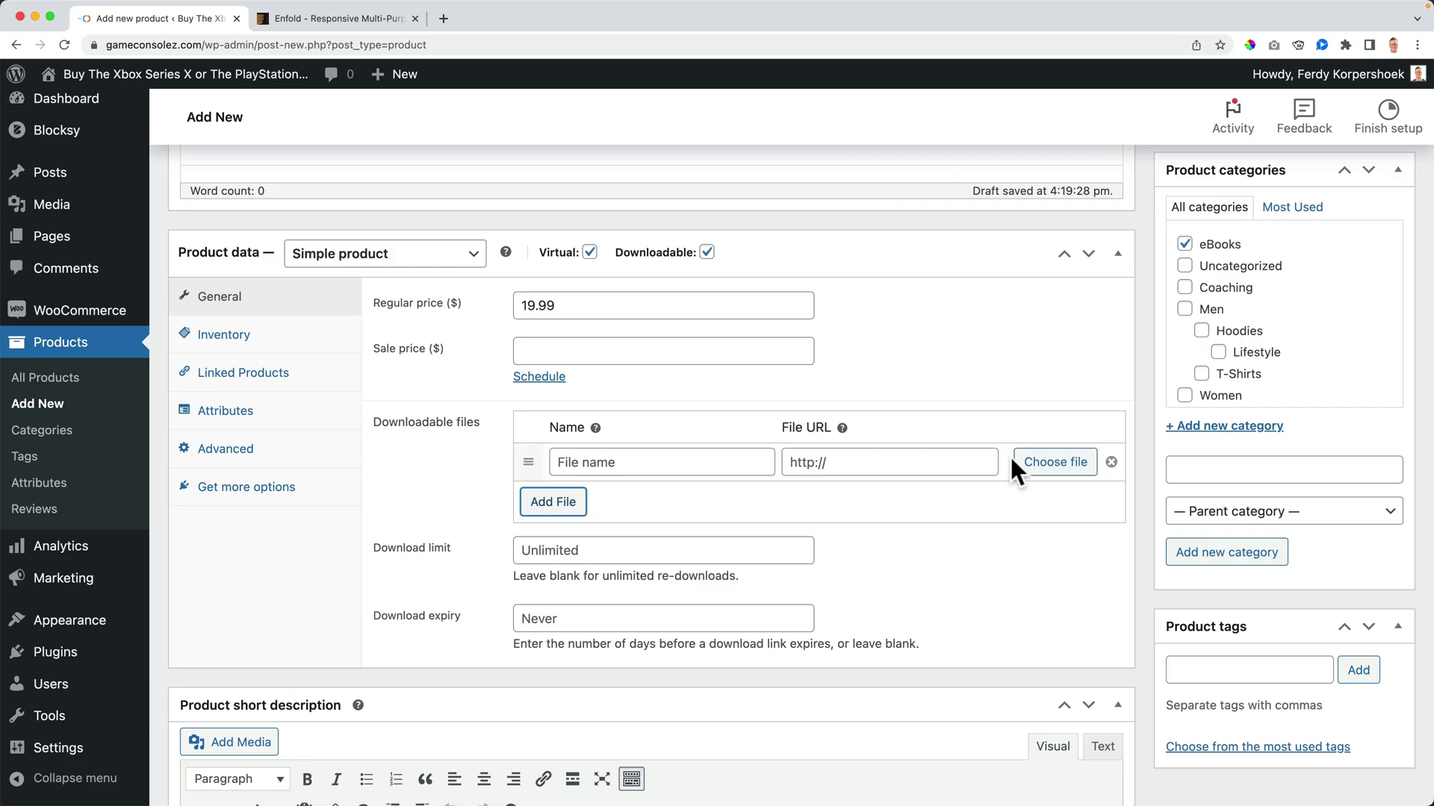
left_click(1076, 466)
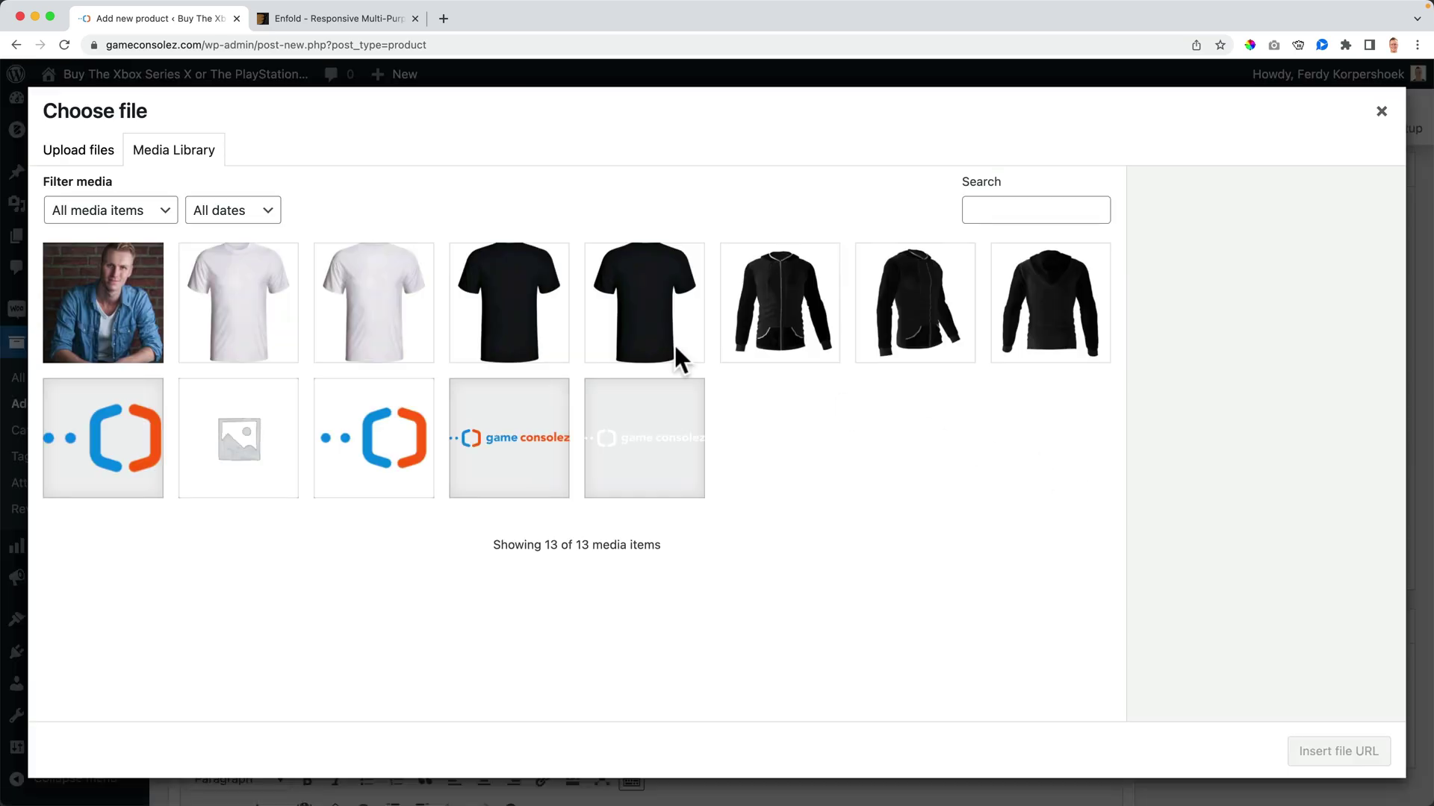
left_click(79, 151)
left_click(704, 432)
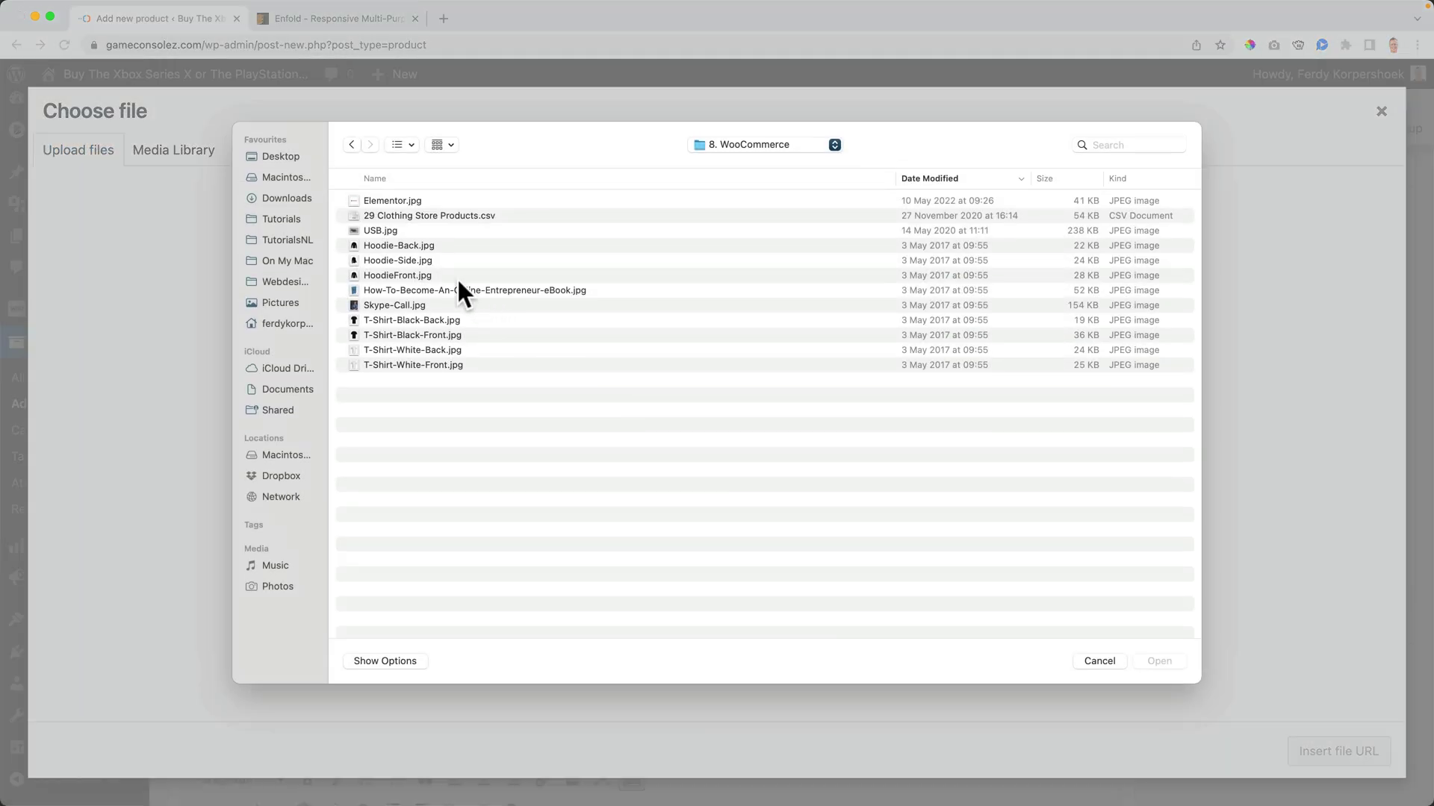
left_click(283, 155)
left_click(385, 202)
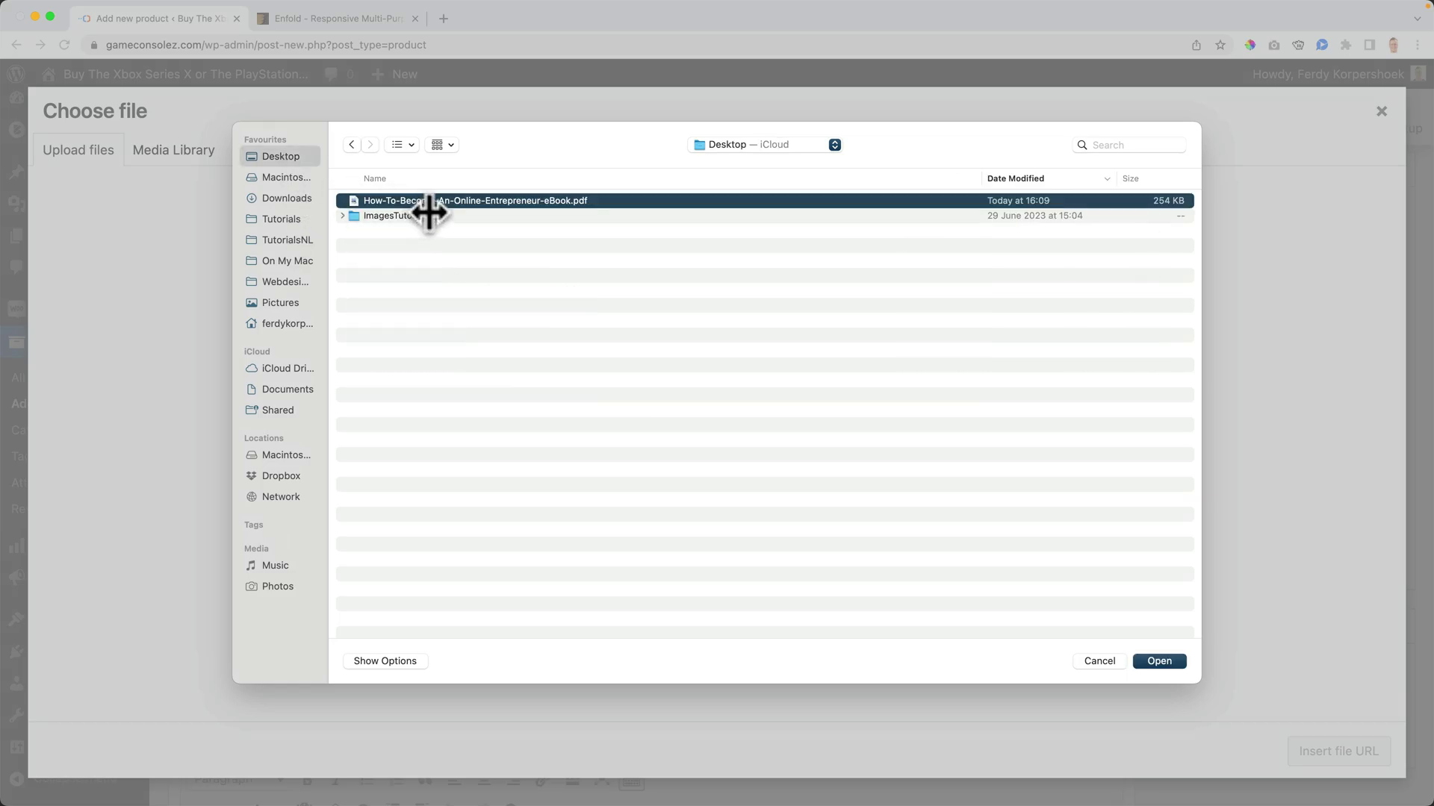
left_click(1164, 662)
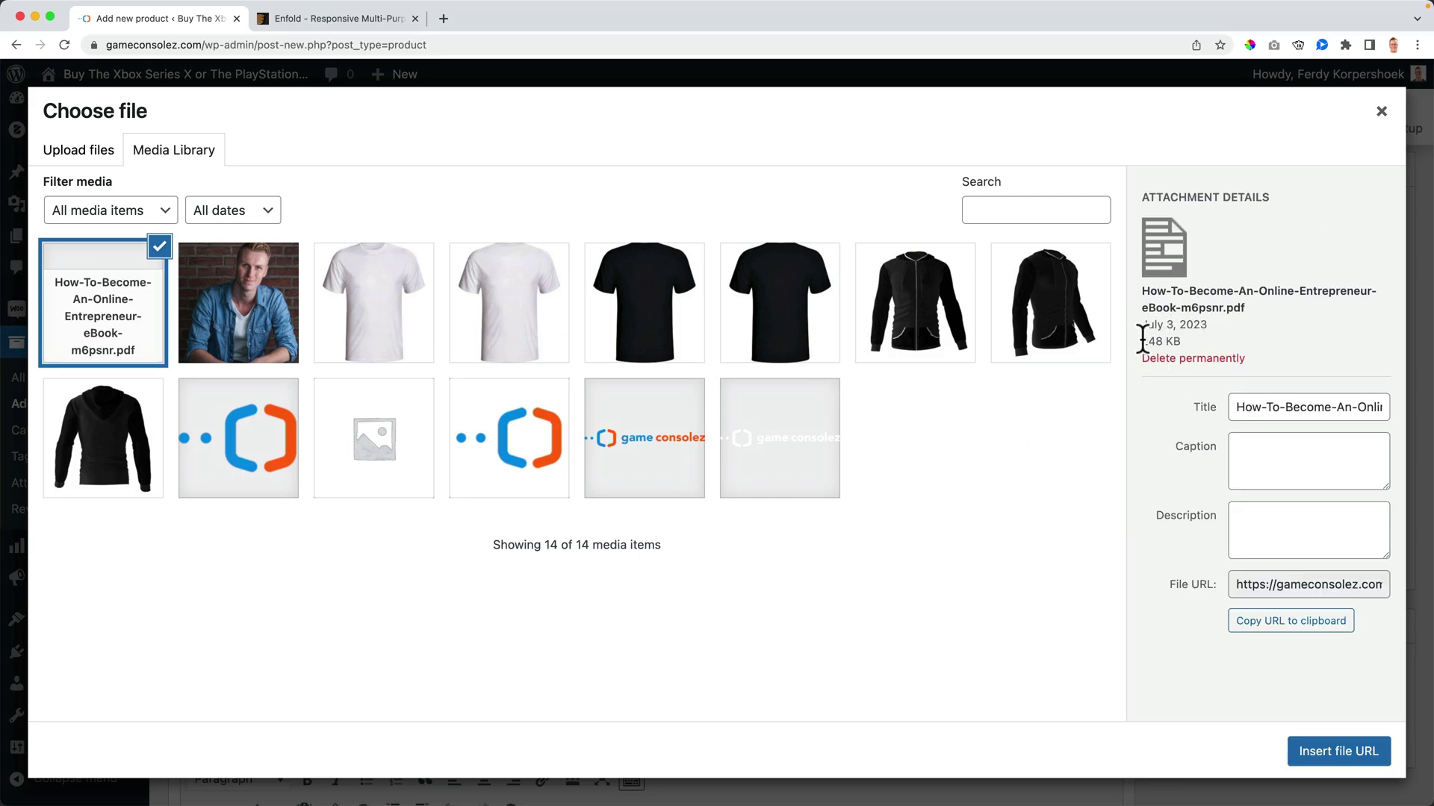
- Insert the uploaded PDF's URL as the download file URL, briefly reopening Calculator
left_click(1335, 753)
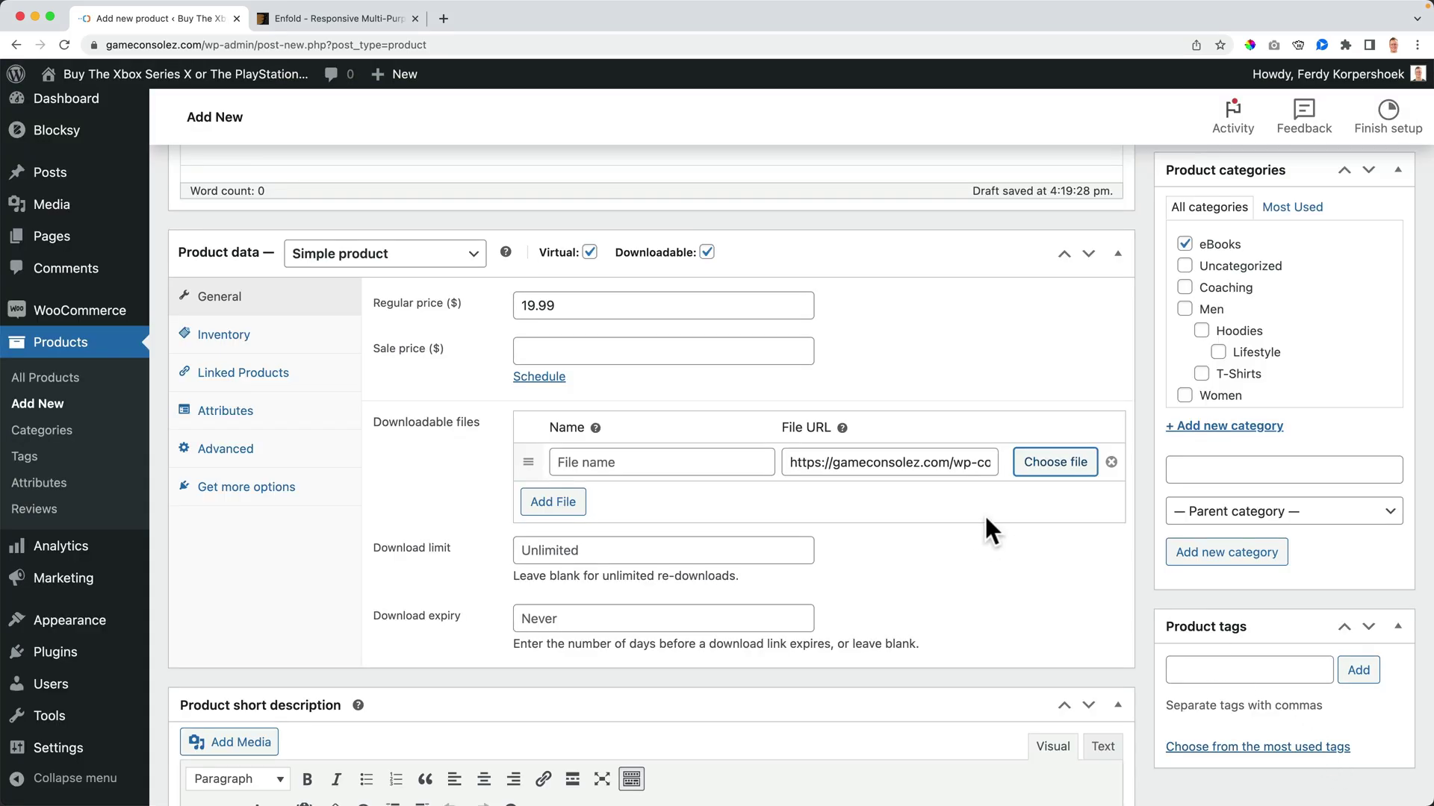
key("super+space")
type("calc")
key("Return")
left_click(1021, 282)
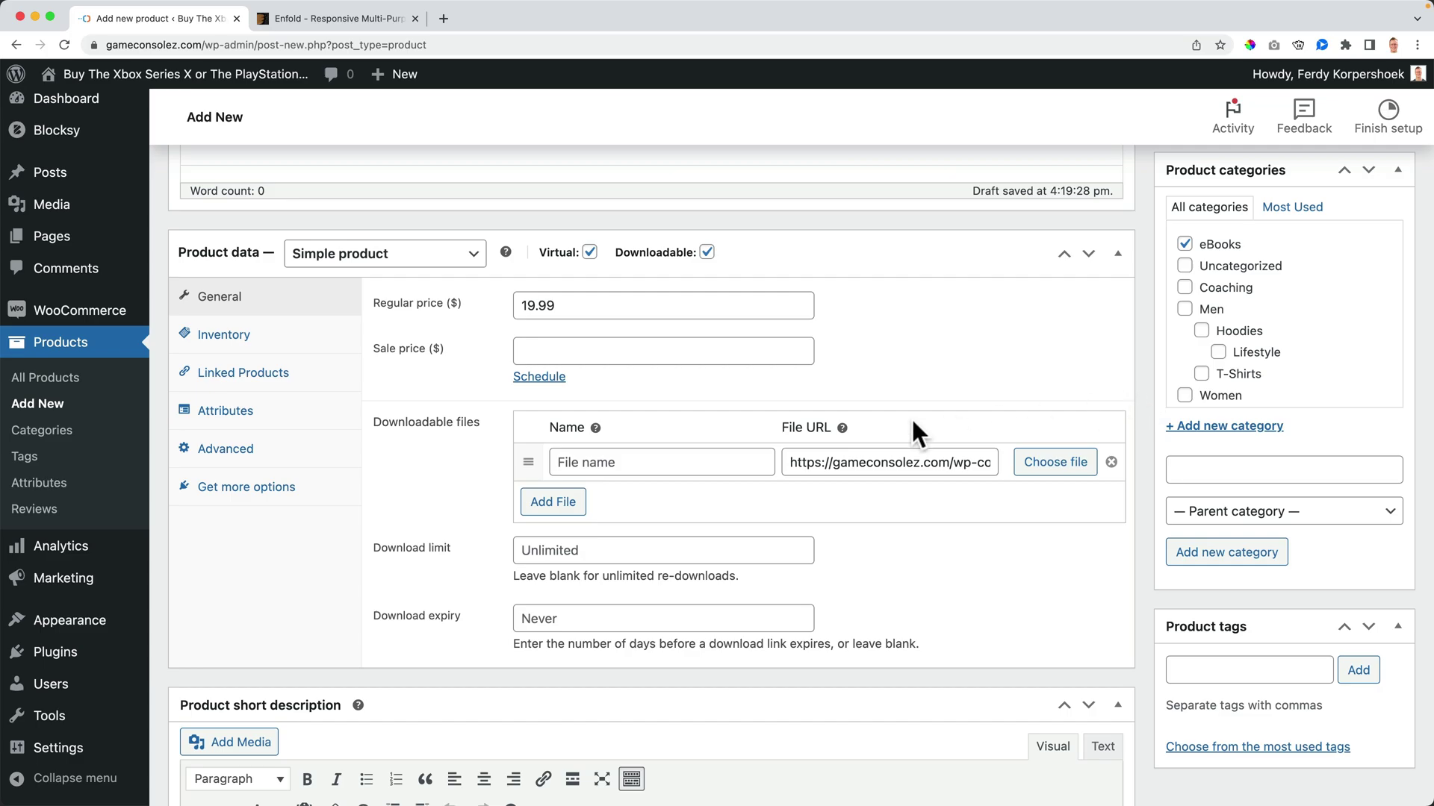
- Name the file 'eBook: How To Become An Online Entrepreneur' and paste the 'eBook: ' prefix before the product title
left_click(622, 459)
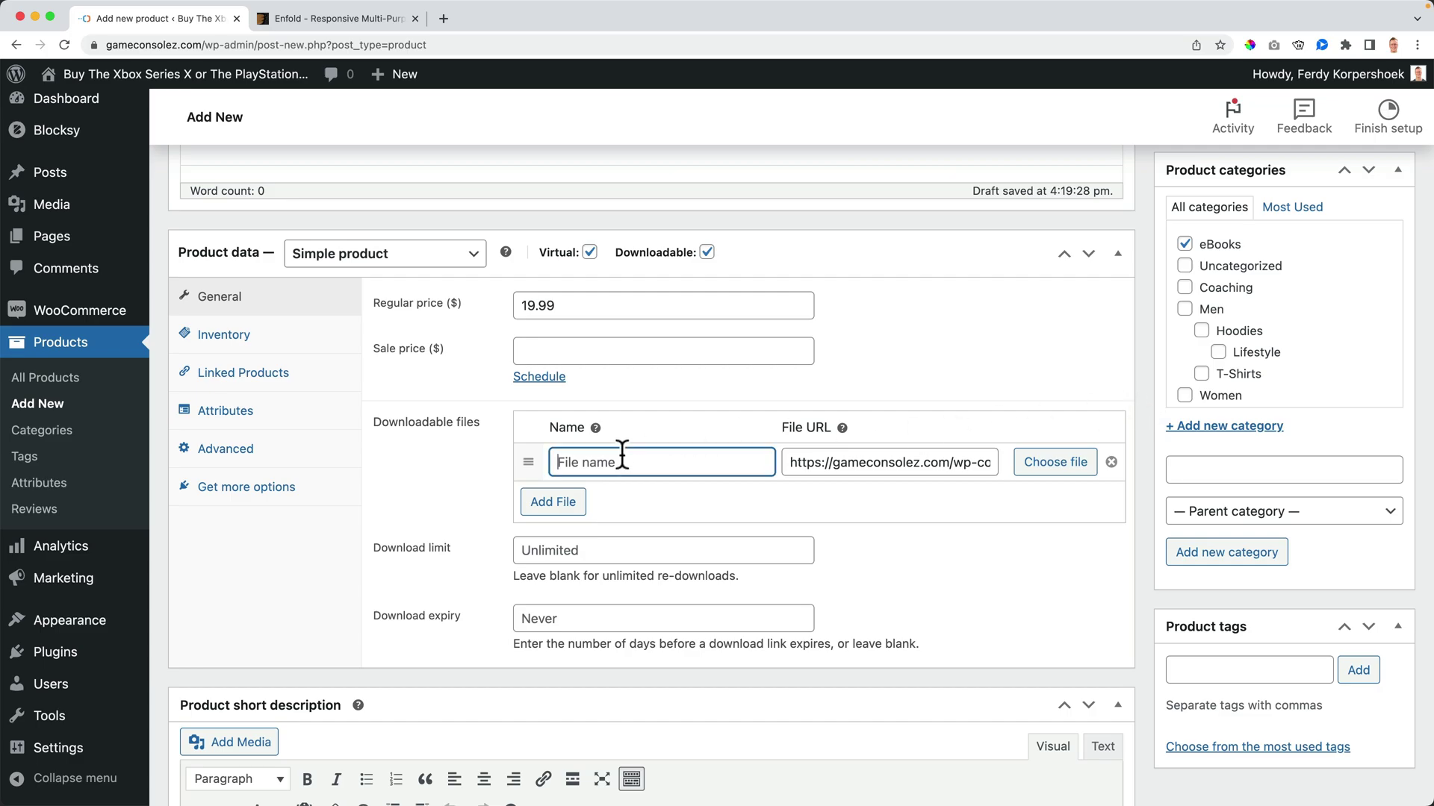
type("How To")
type("Become An Online Entrepreneur")
key("Home")
type("eBook:")
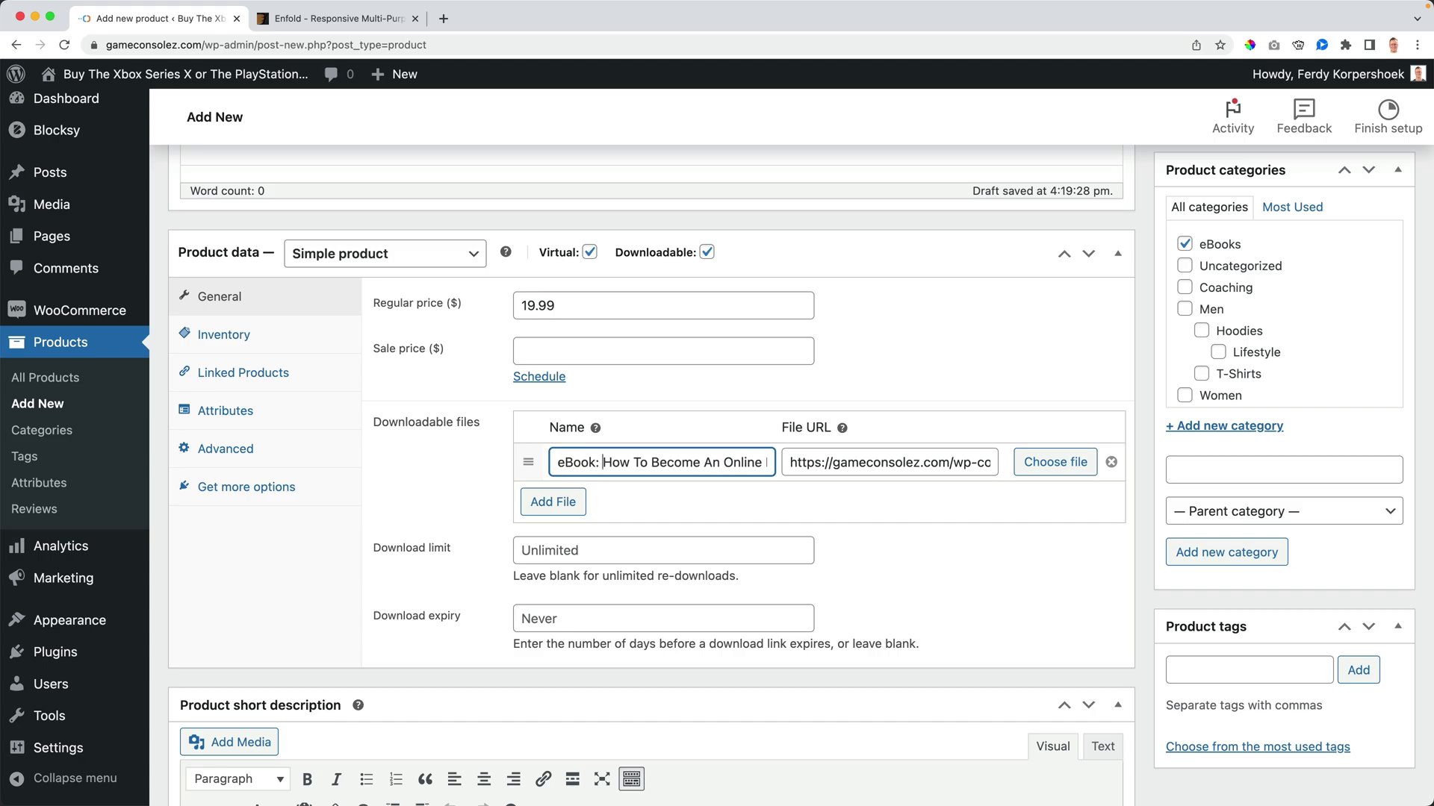
key("shift+Home")
key("ctrl+c")
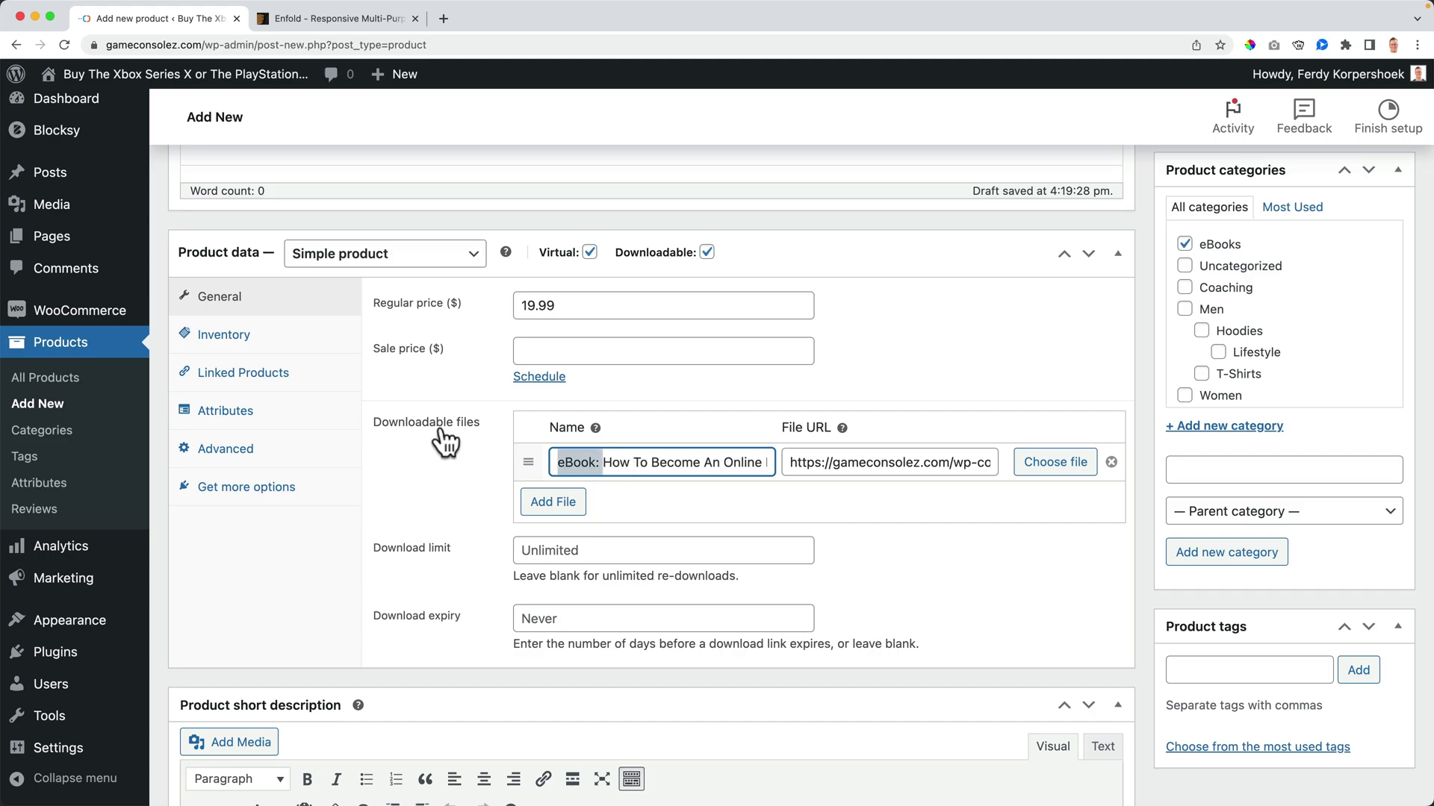
scroll(437, 441, "up", 5)
left_click(176, 221)
key("ctrl+v")
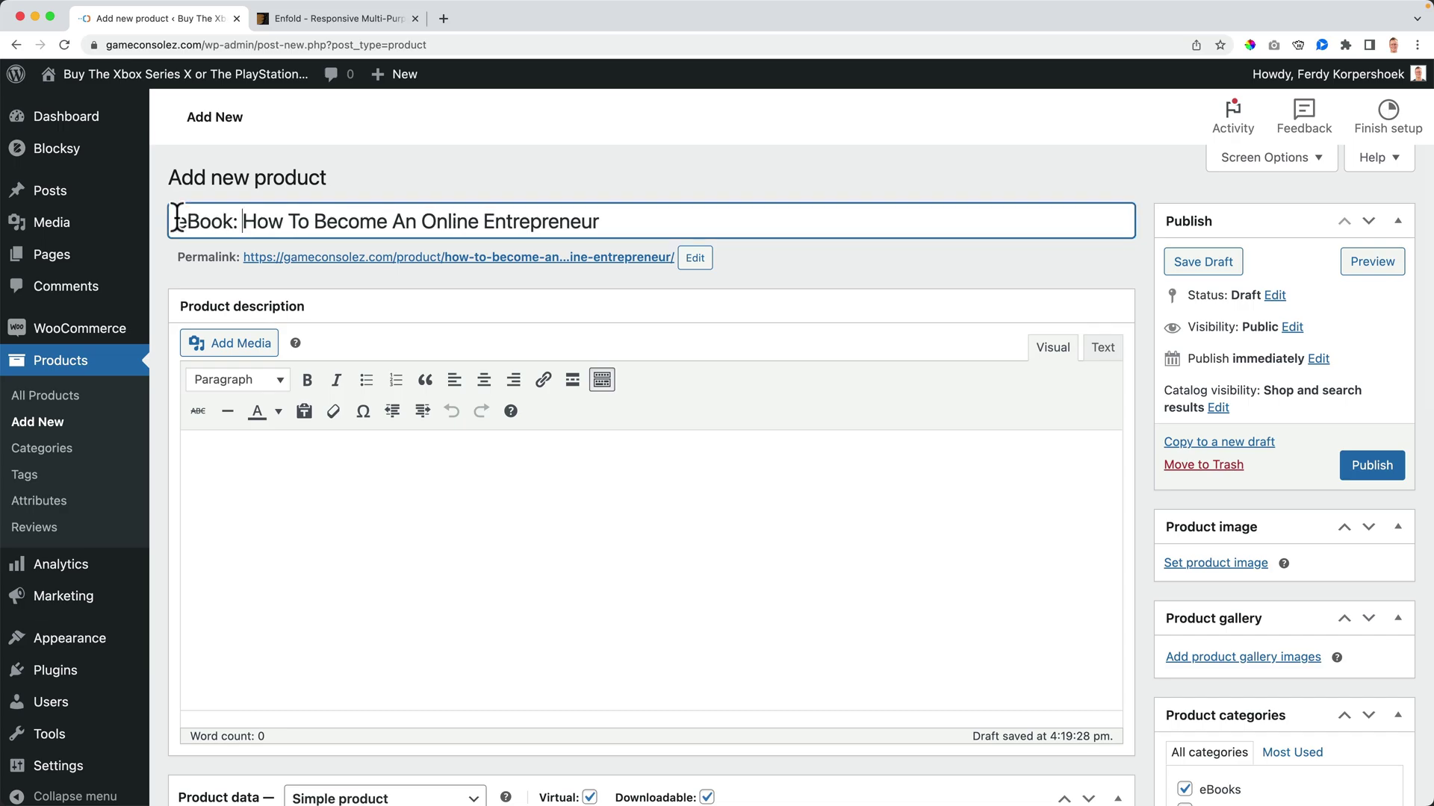
scroll(770, 365, "down", 5)
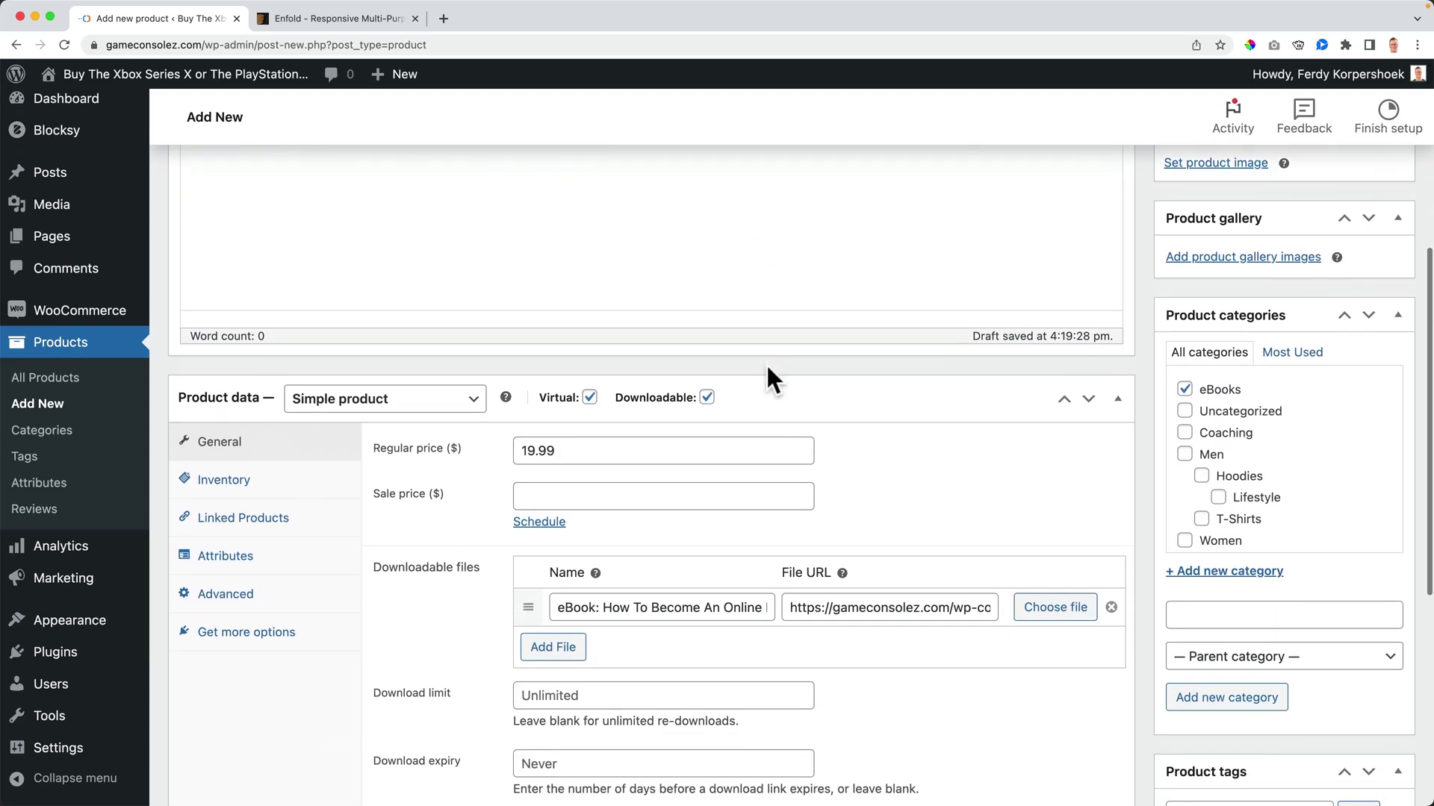
scroll(769, 367, "up", 5)
scroll(1225, 452, "down", 1)
scroll(1226, 470, "down", 1)
- Start setting the product image by uploading from ImagesTutorial's 8. WooCommerce folder
left_click(1226, 499)
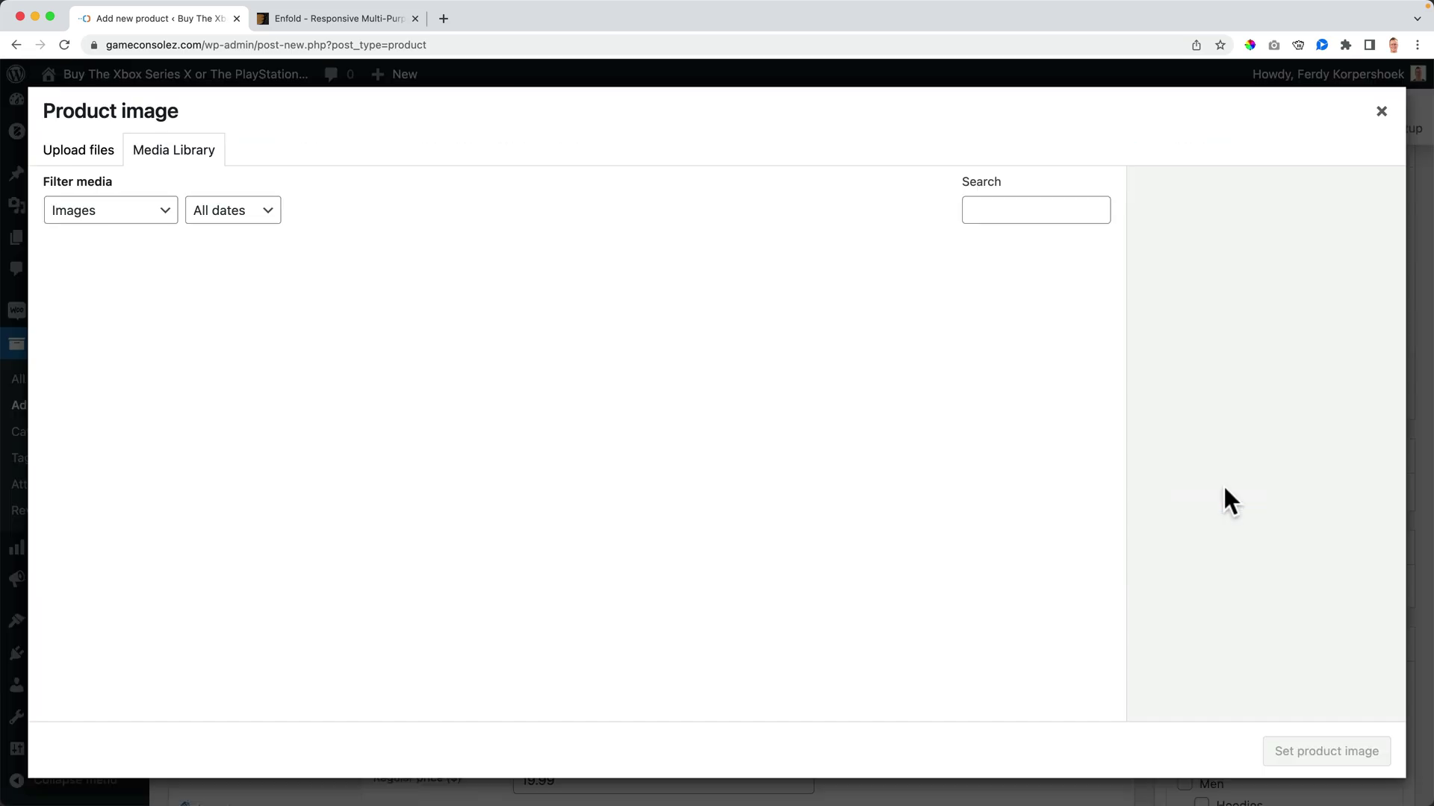
left_click(79, 152)
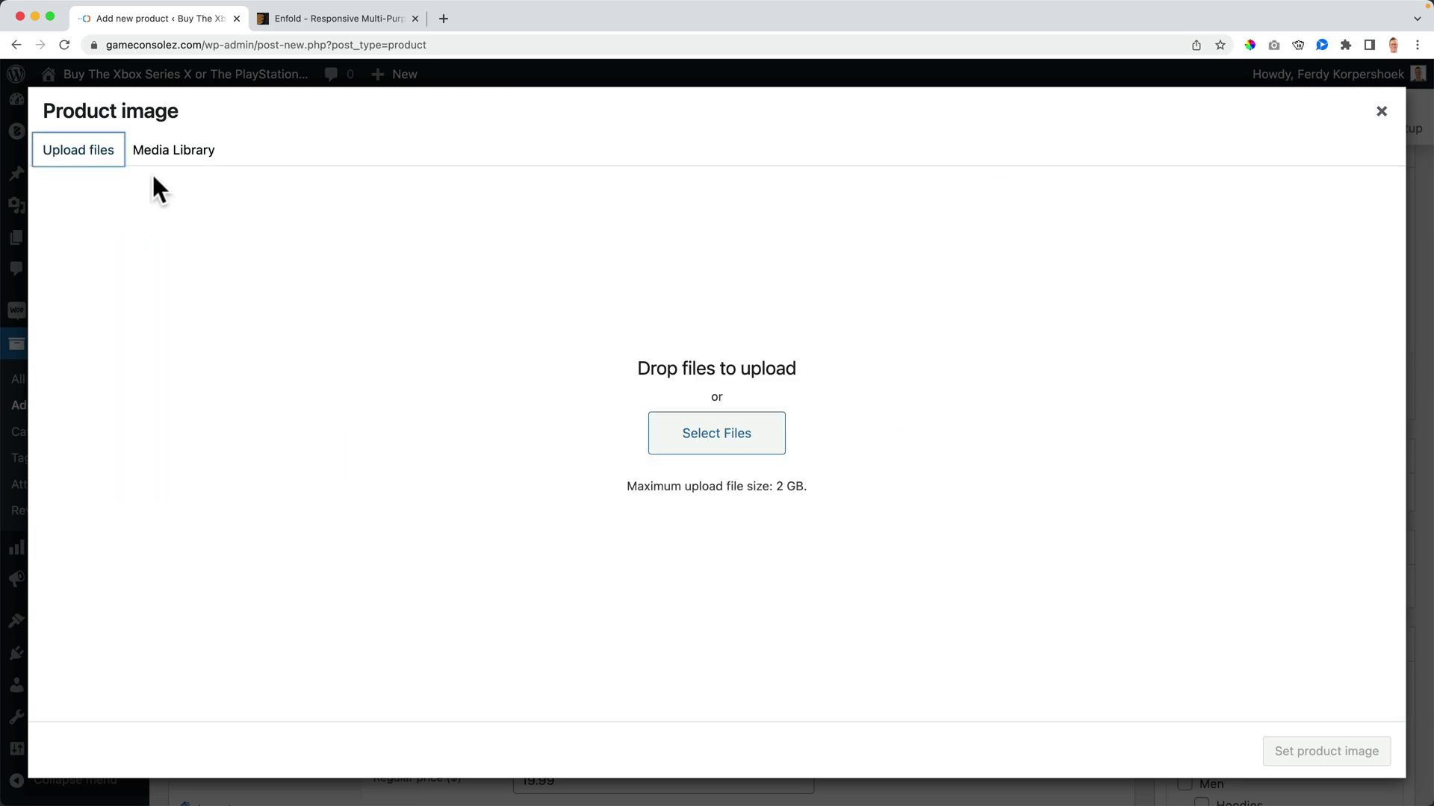
left_click(740, 439)
double_click(411, 213)
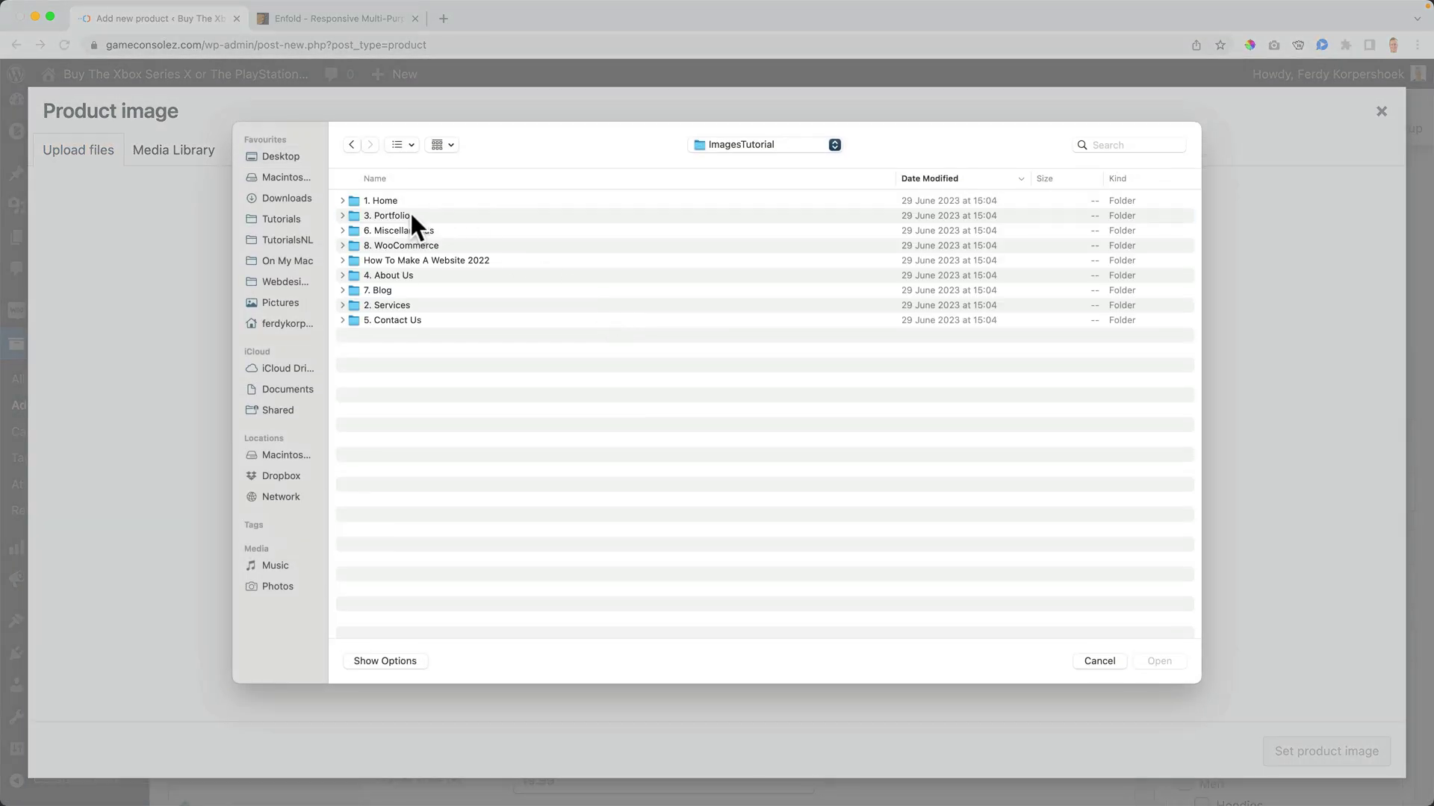
double_click(388, 230)
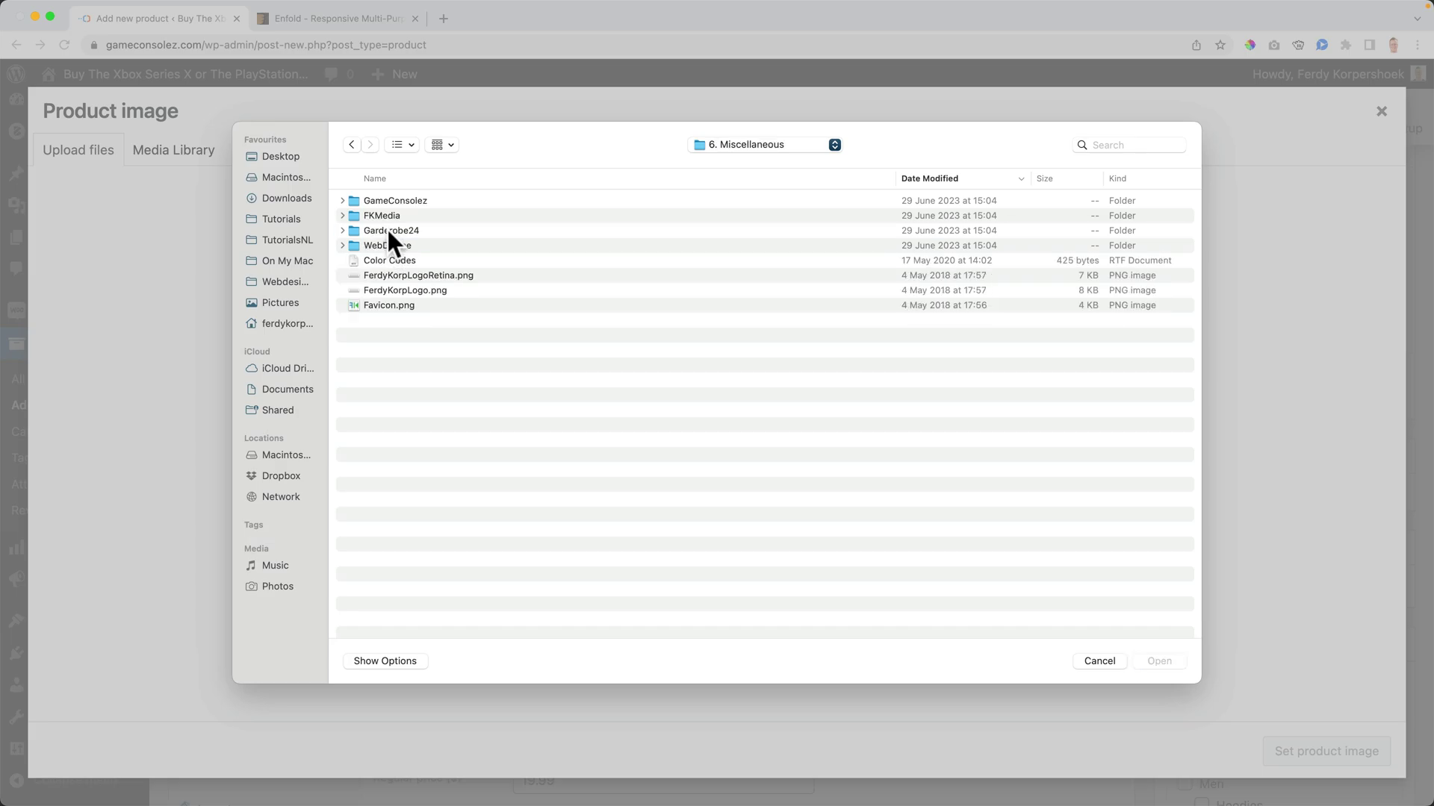
left_click(351, 144)
double_click(393, 241)
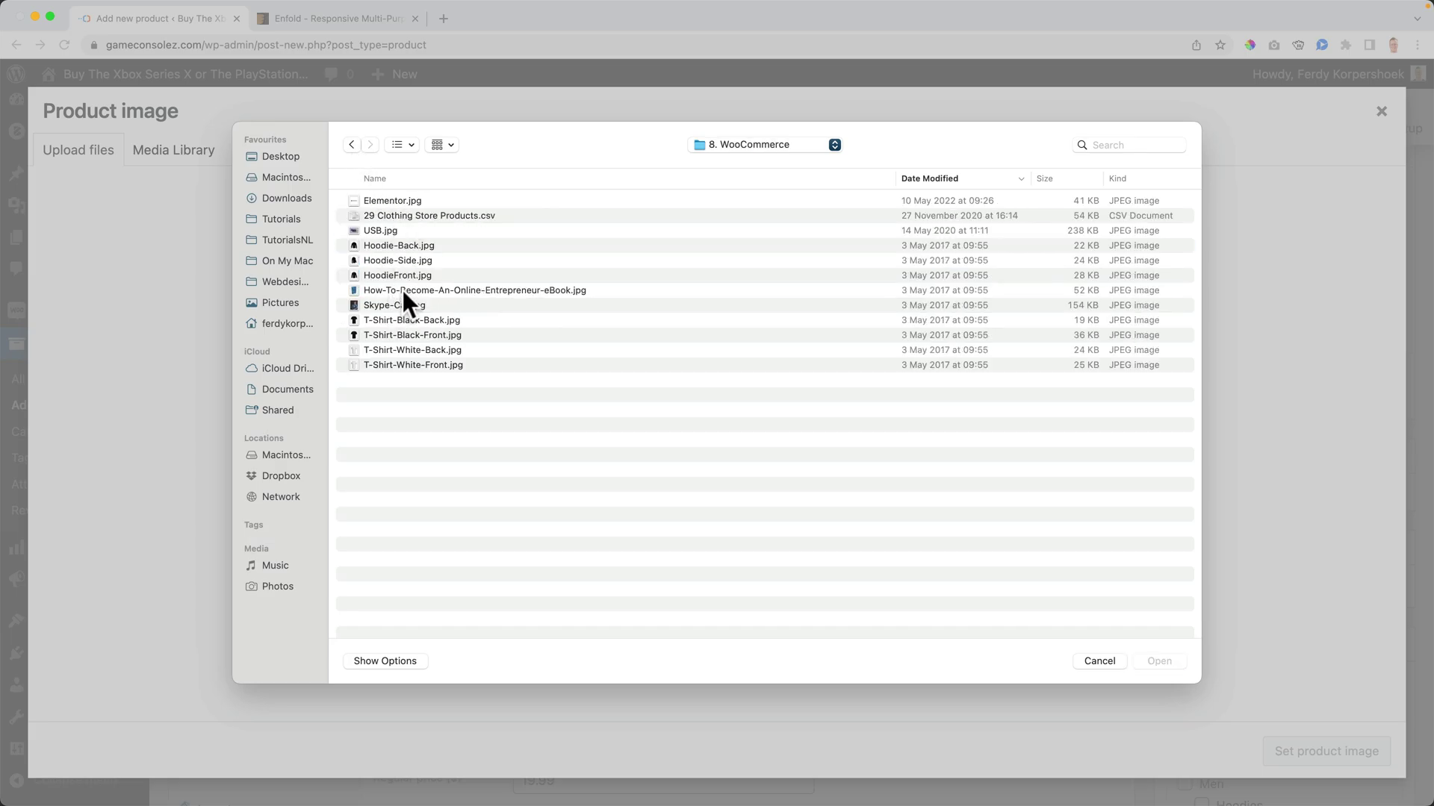
- Preview and upload the eBook cover JPG and set it as the product image
left_click(402, 291)
key("space")
key("space")
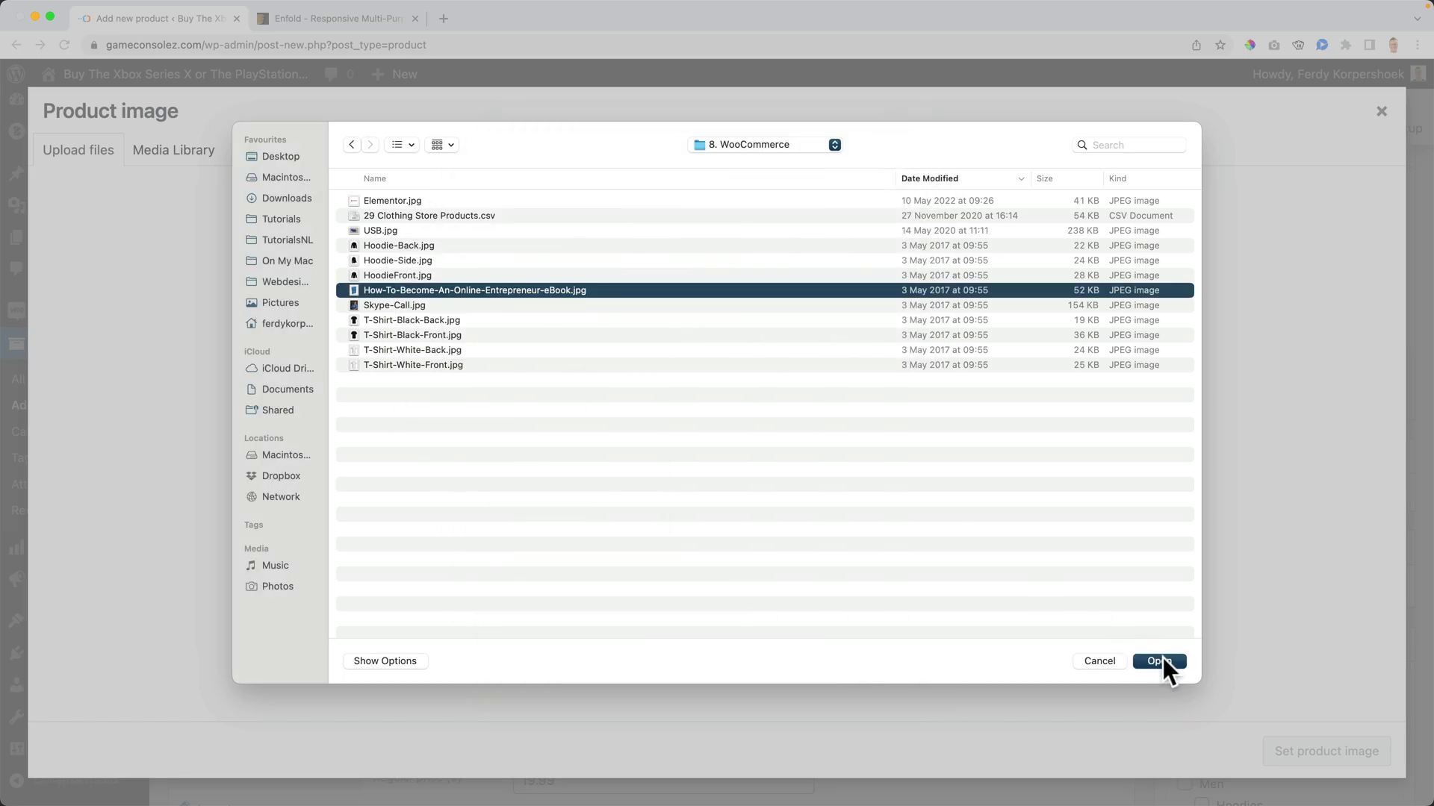
left_click(1160, 661)
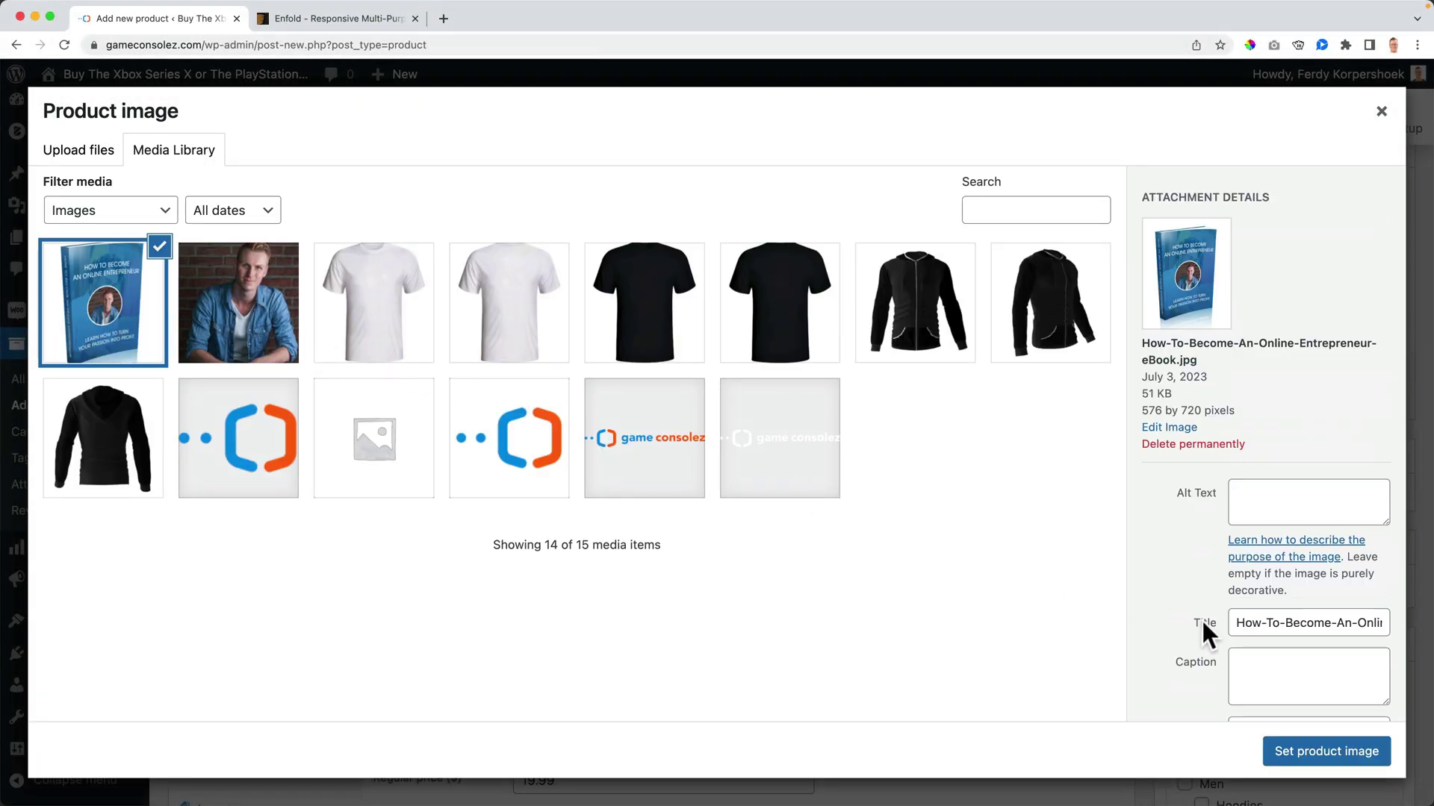
left_click(1326, 751)
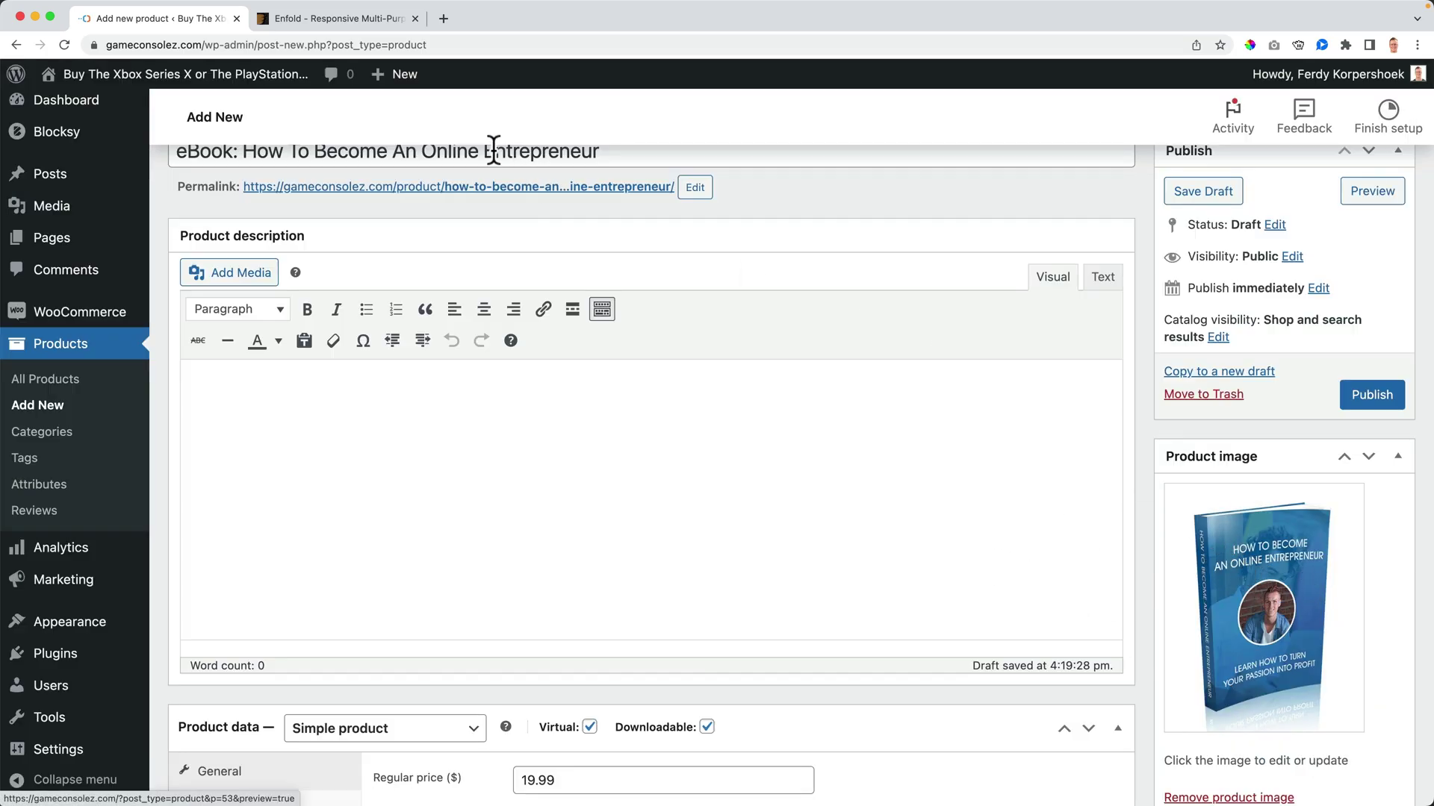
- Search GraphicRiver on Envato Market for 'ebook mockup' from the Enfold tab
left_click(361, 18)
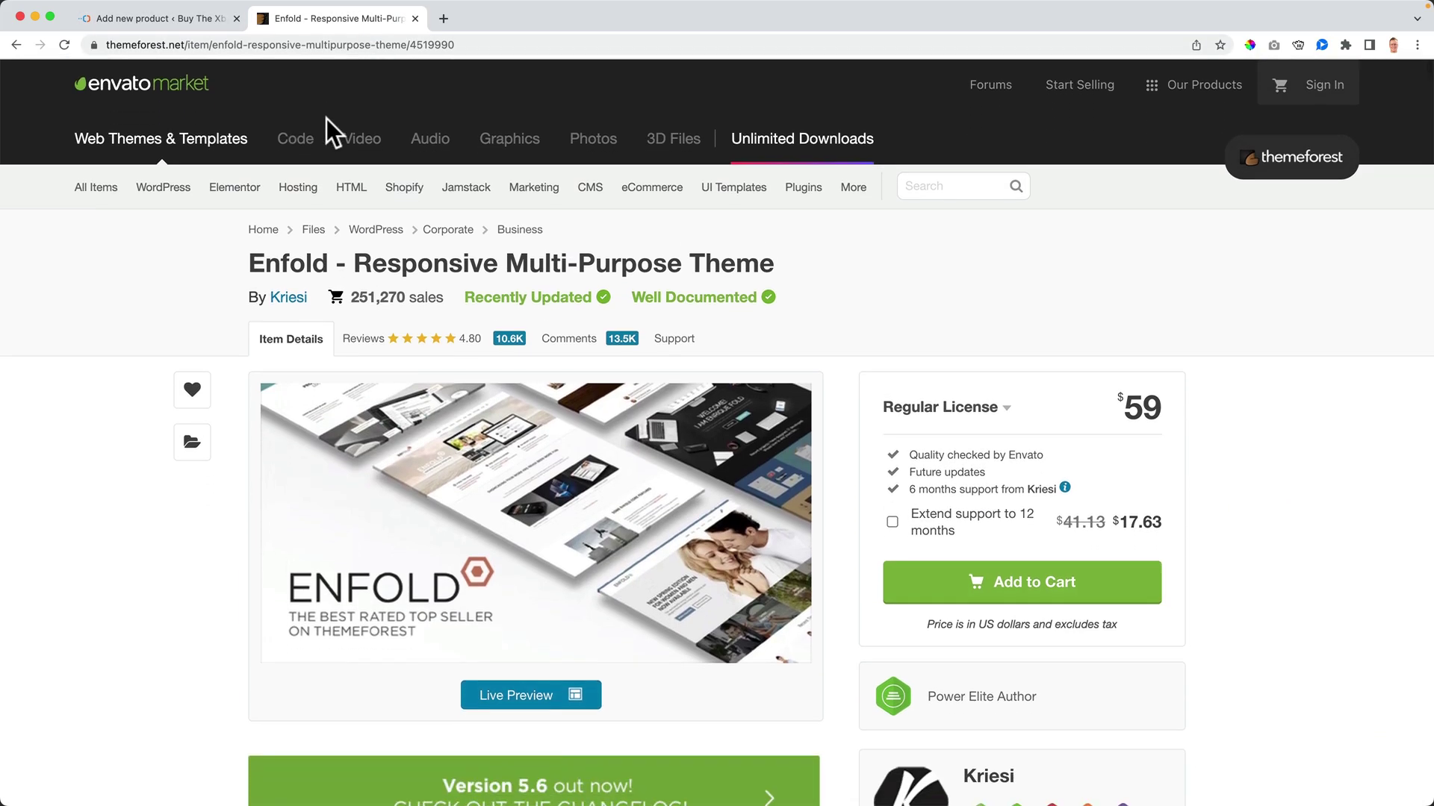
left_click(508, 137)
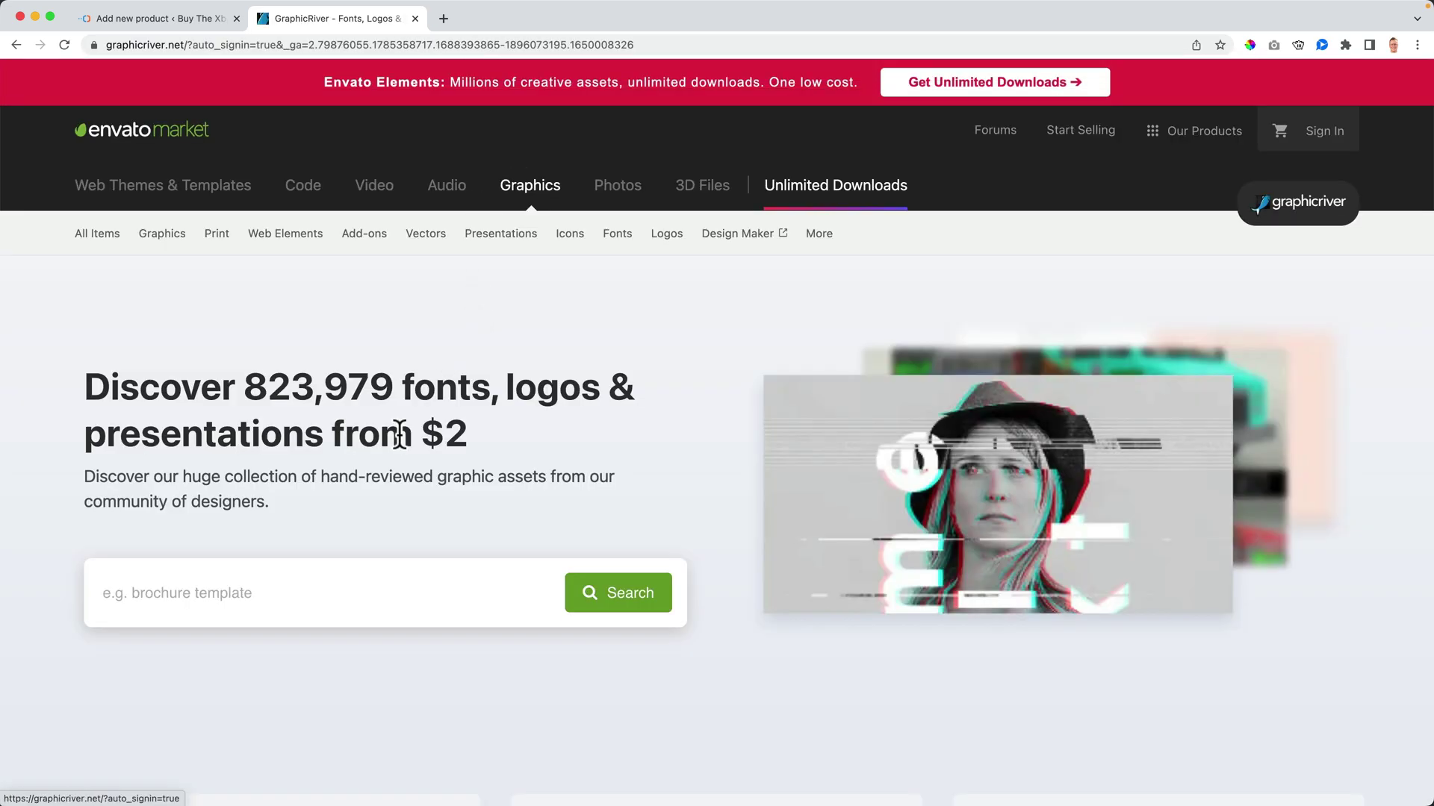
left_click(348, 586)
type("ebook ")
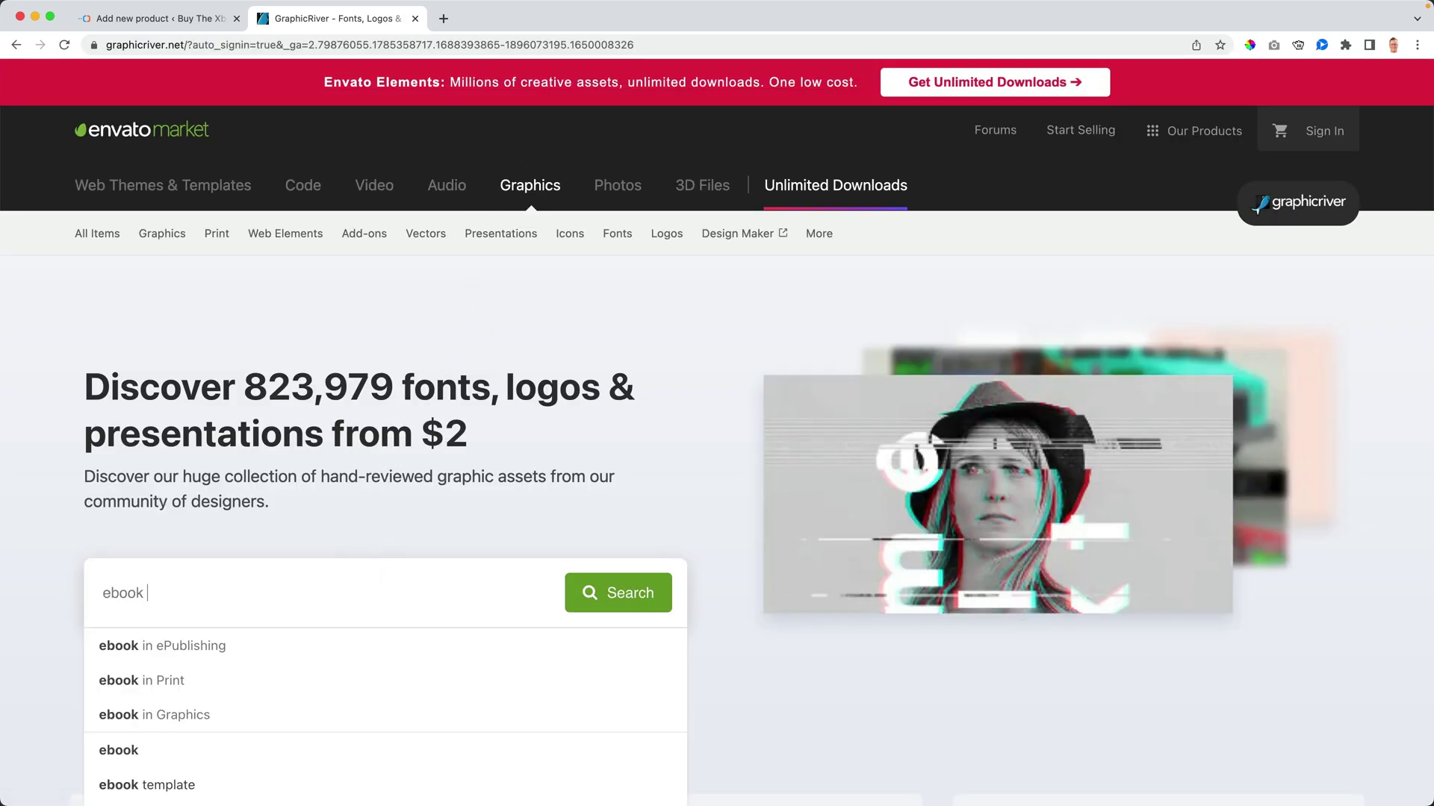
type("mockup")
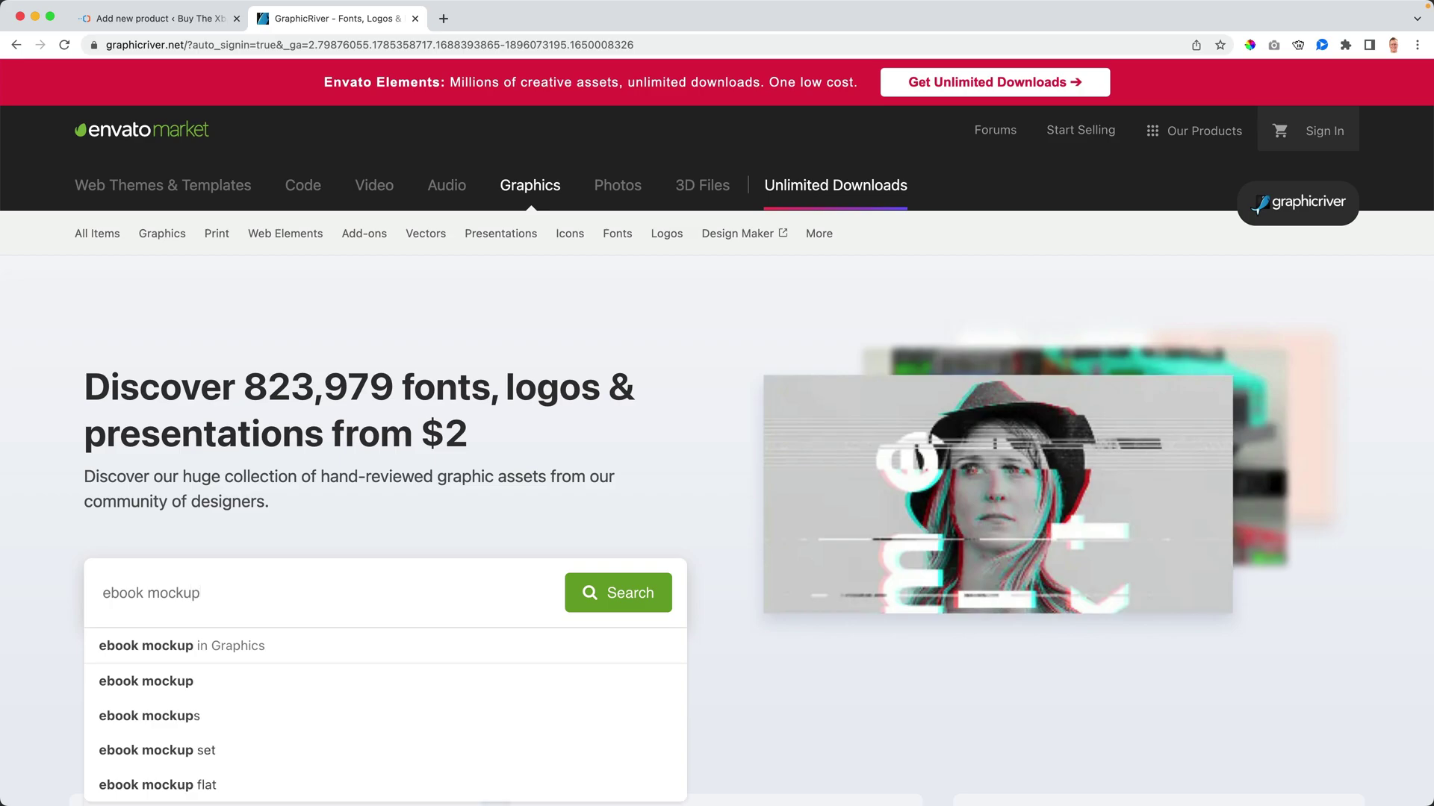
left_click(655, 602)
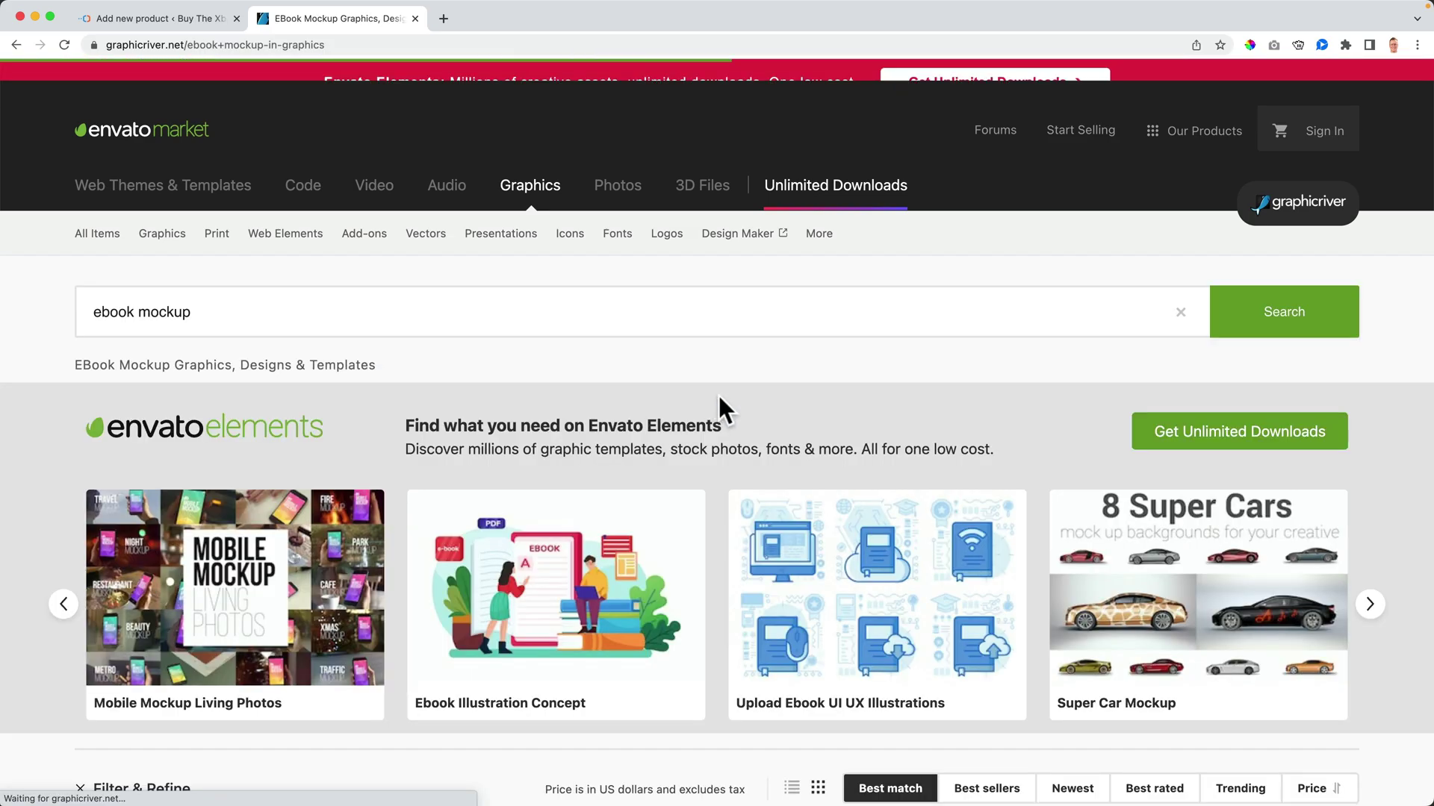
scroll(717, 325, "down", 2)
scroll(722, 336, "down", 5)
scroll(724, 332, "down", 3)
scroll(717, 347, "down", 3)
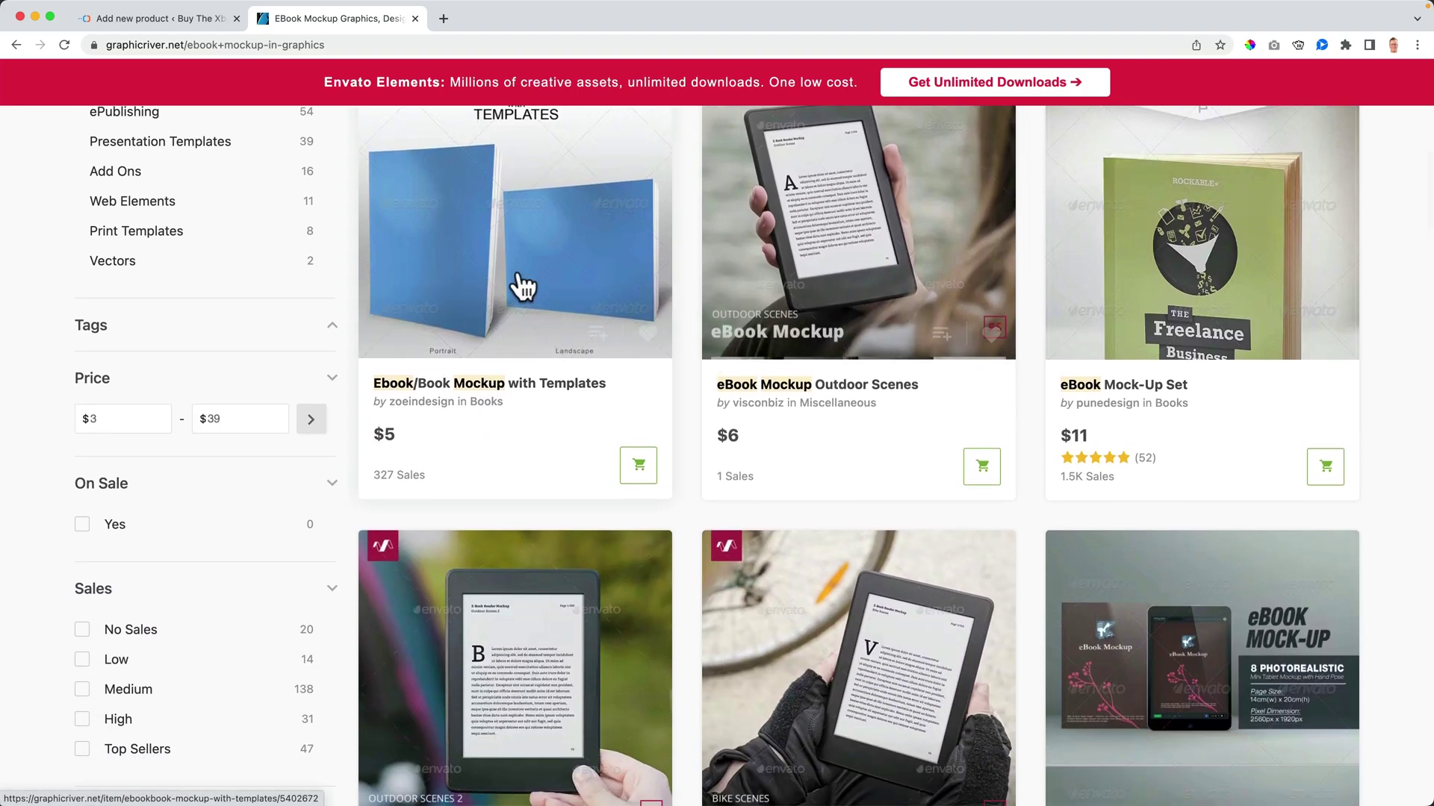
scroll(757, 510, "down", 5)
scroll(739, 506, "down", 5)
scroll(708, 507, "down", 3)
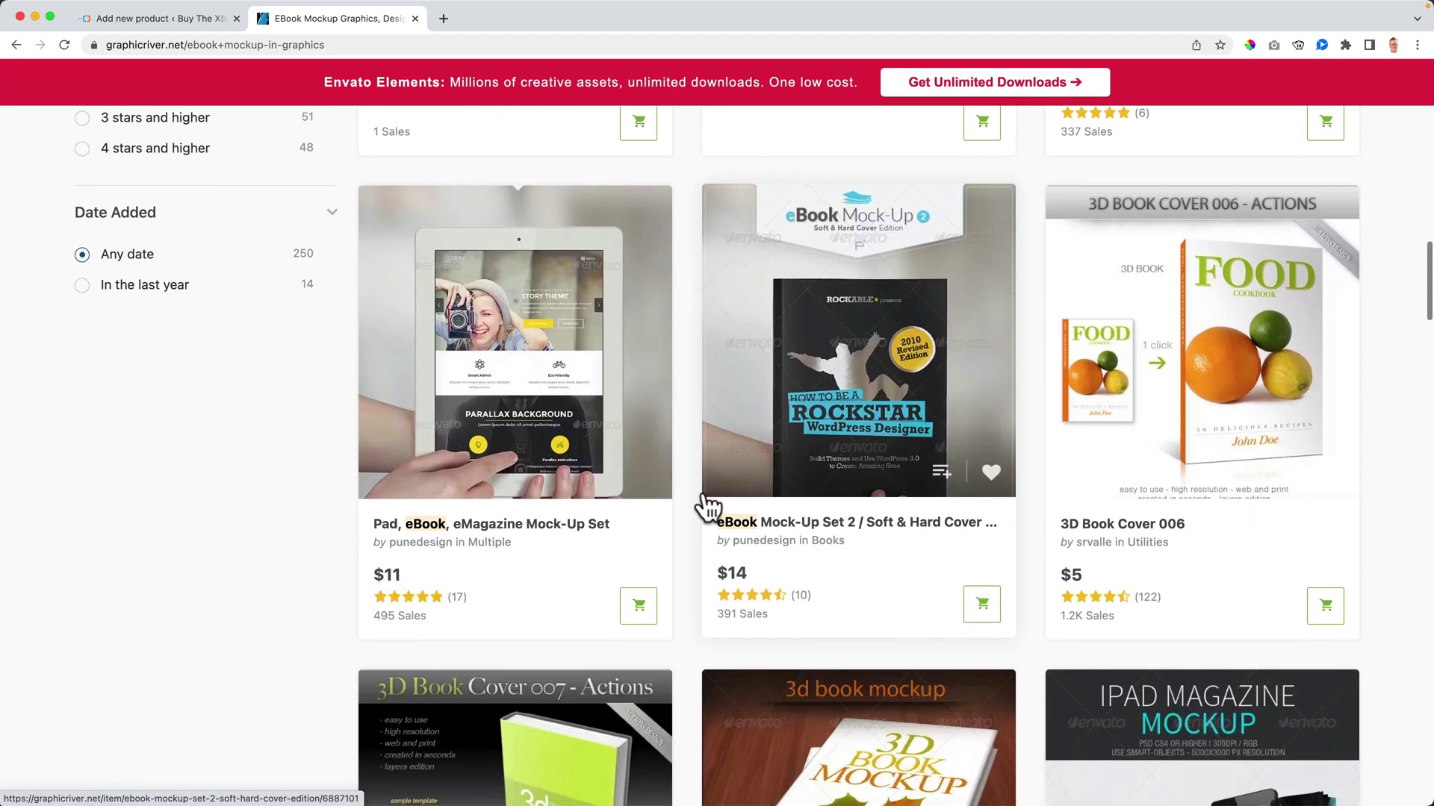
scroll(704, 506, "down", 3)
scroll(705, 504, "up", 4)
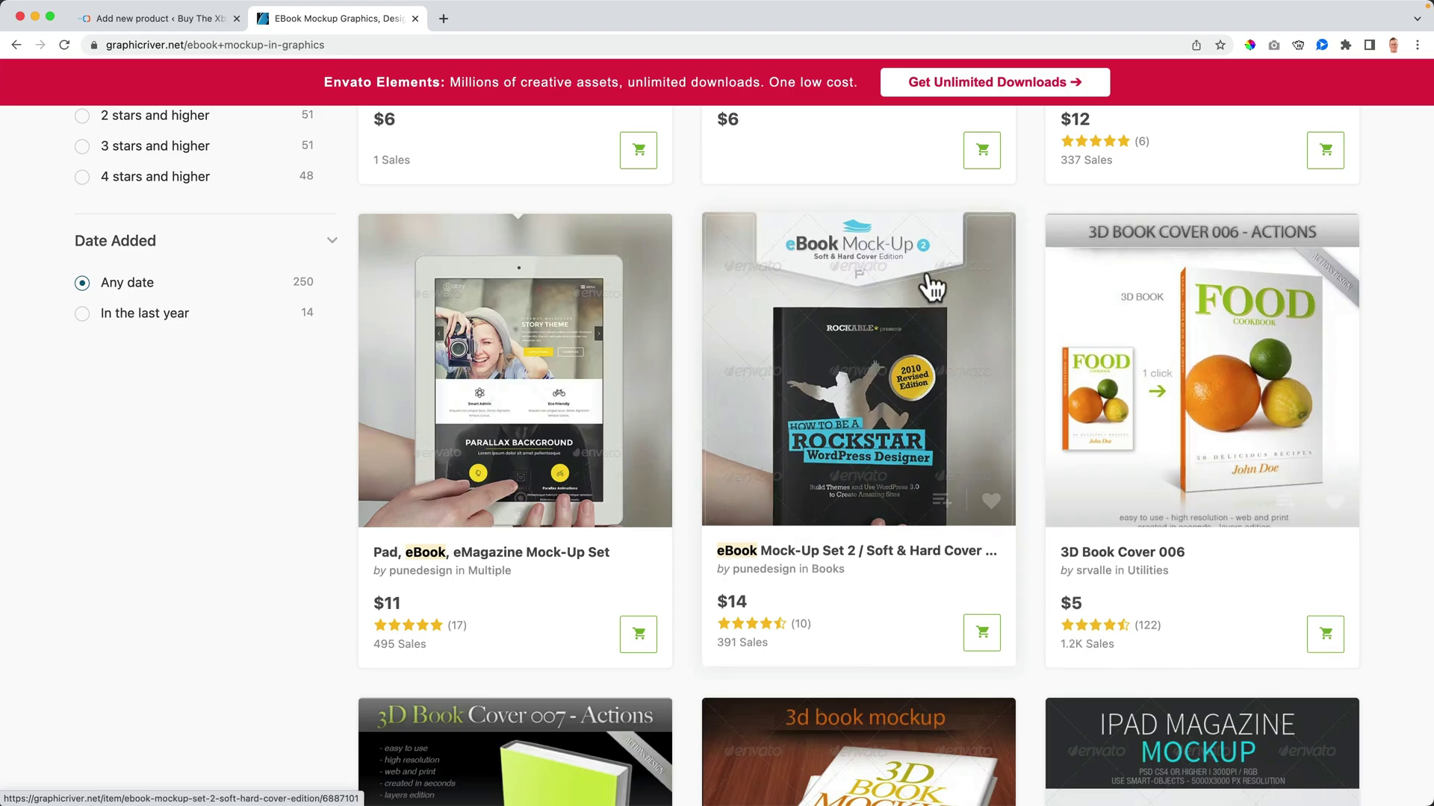
scroll(925, 281, "up", 10)
scroll(586, 295, "up", 10)
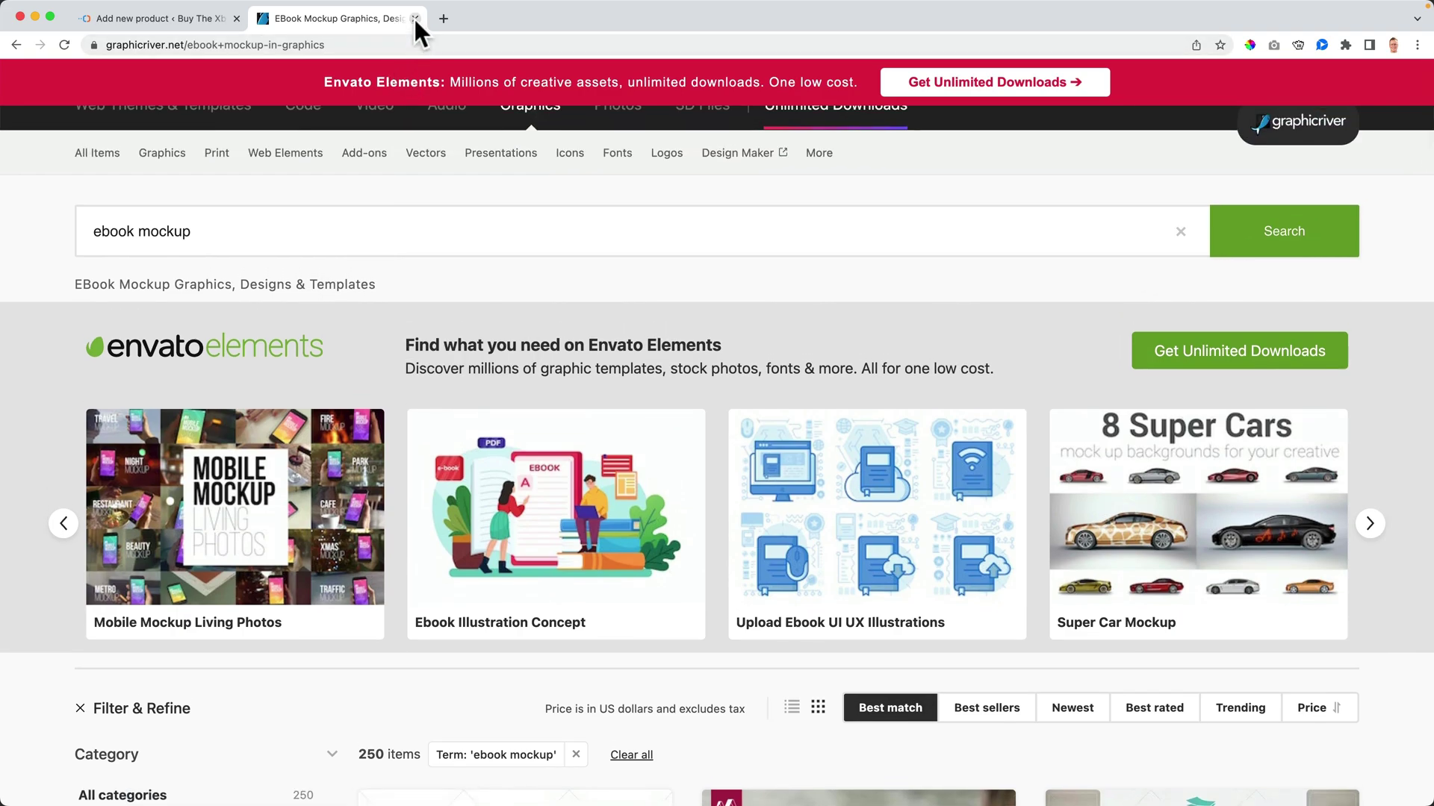
- Close the GraphicRiver tab, publish the eBook product, then reopen it via Edit product
left_click(415, 19)
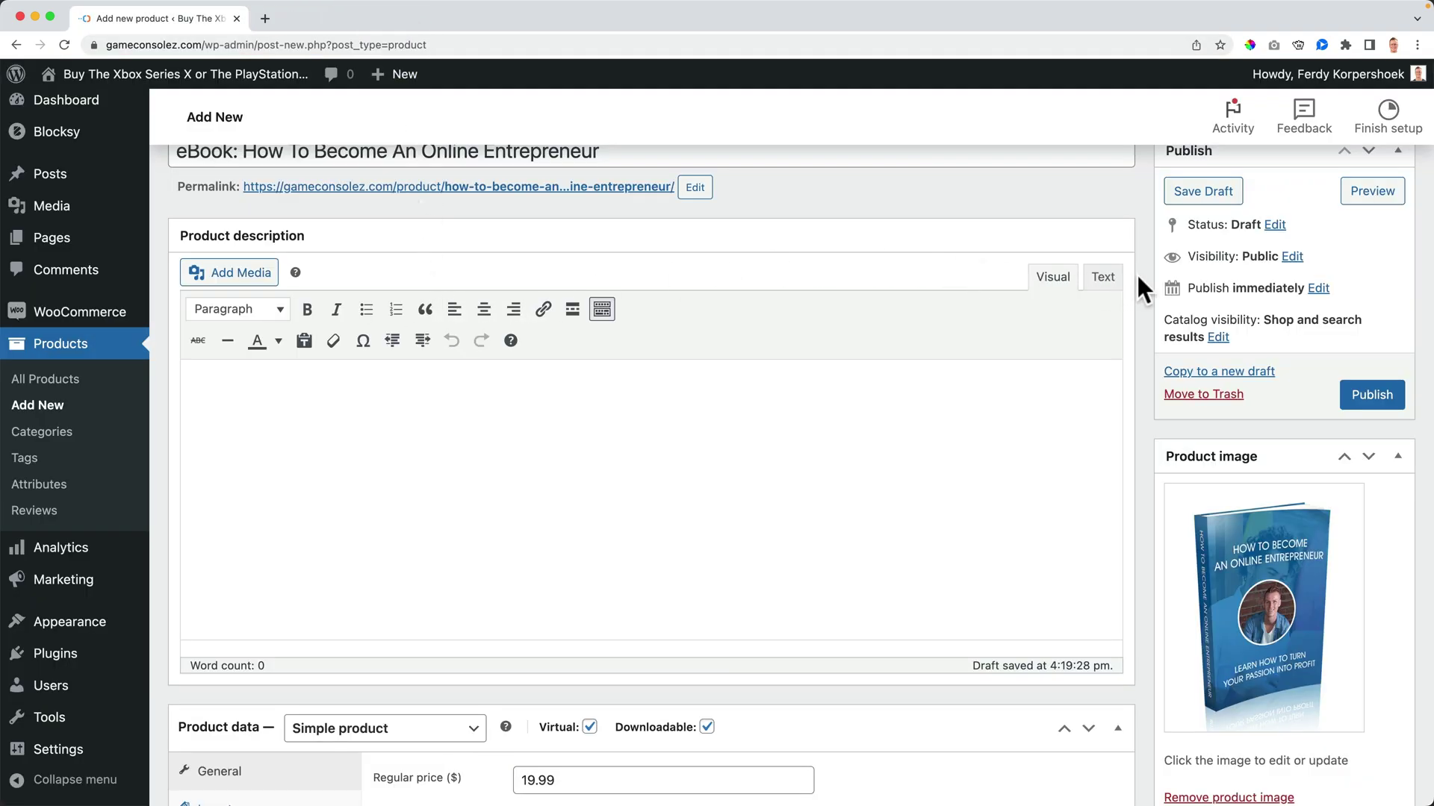
scroll(1135, 272, "up", 2)
scroll(1137, 278, "down", 5)
scroll(1136, 278, "down", 3)
scroll(1137, 279, "down", 2)
scroll(1136, 279, "up", 2)
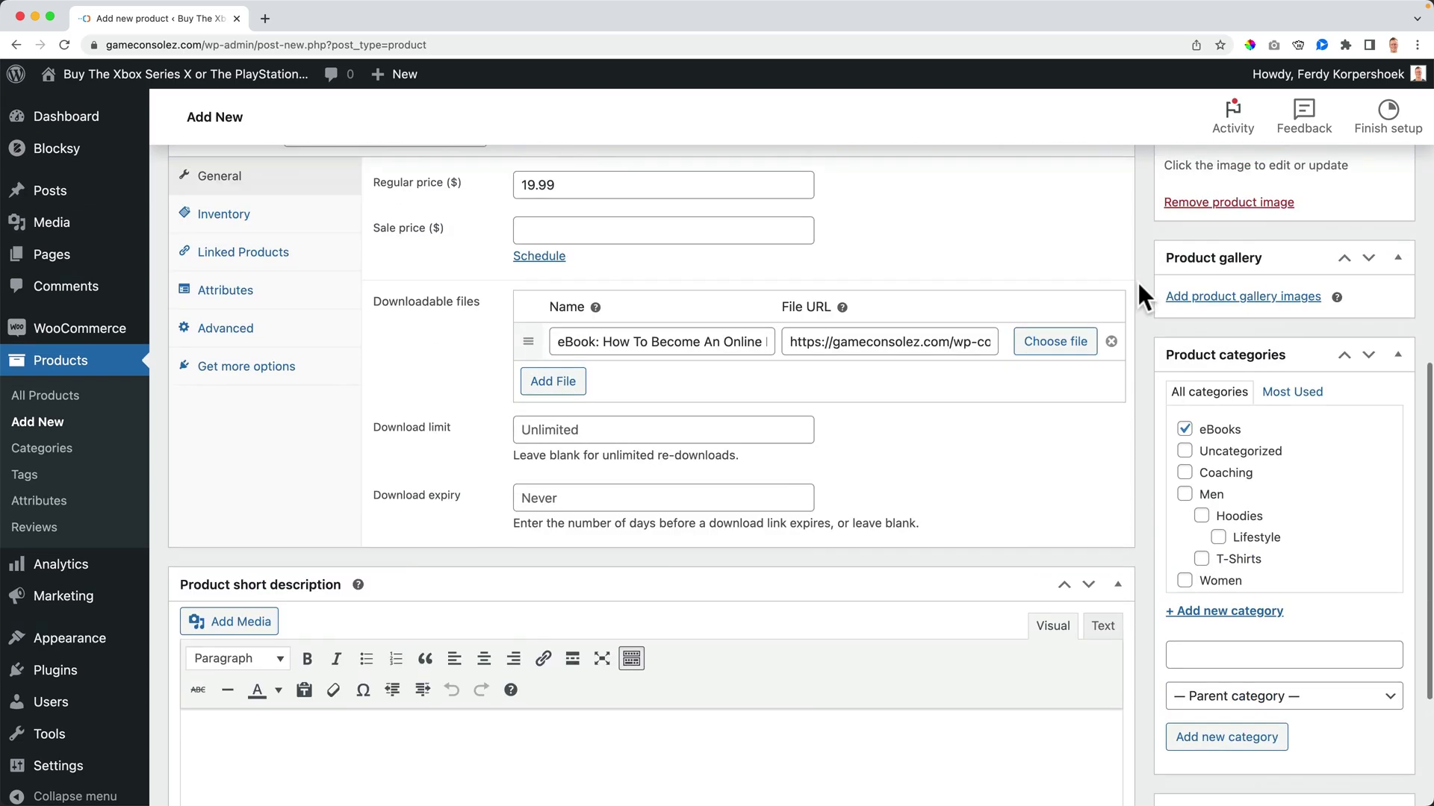
scroll(1137, 278, "up", 2)
scroll(807, 392, "down", 2)
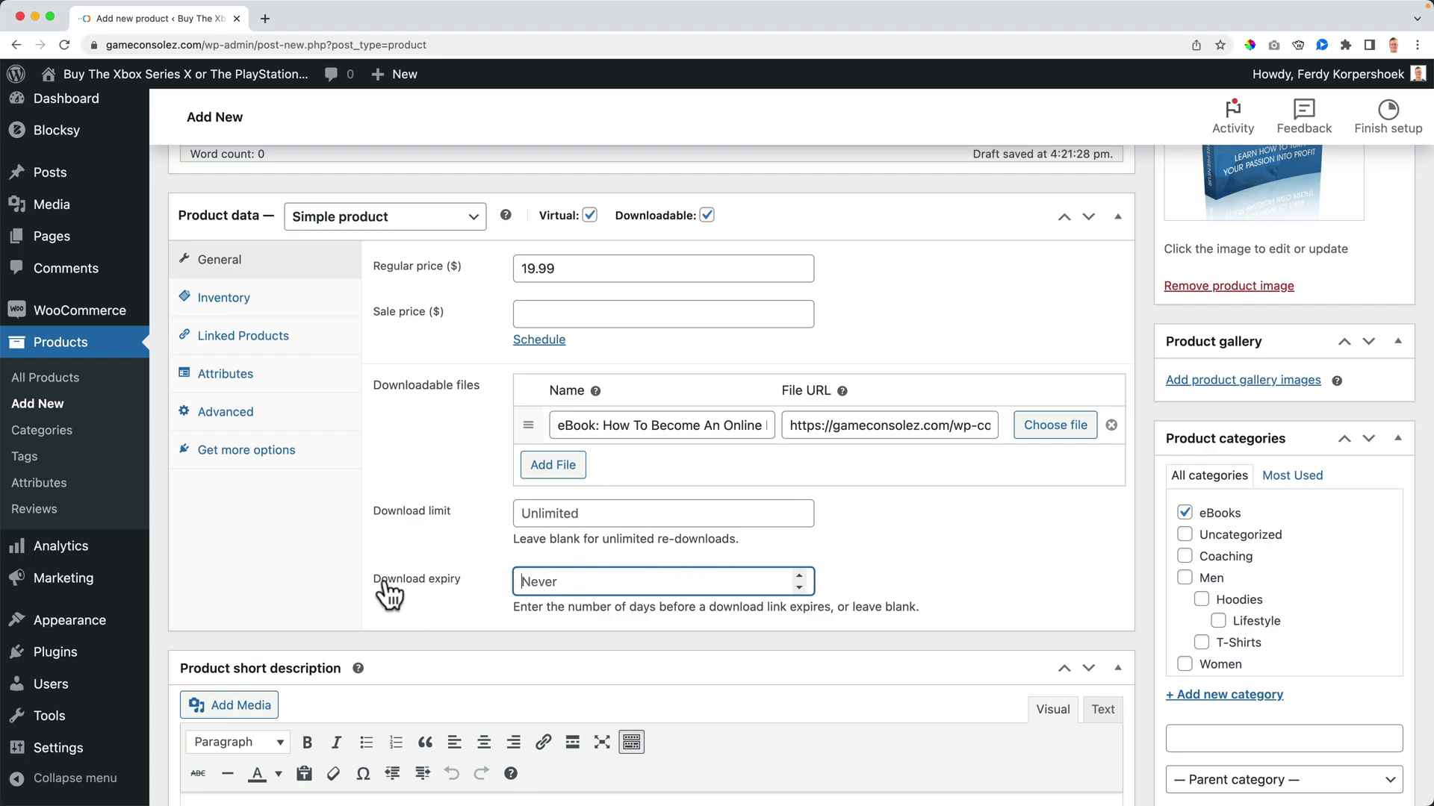
type("1")
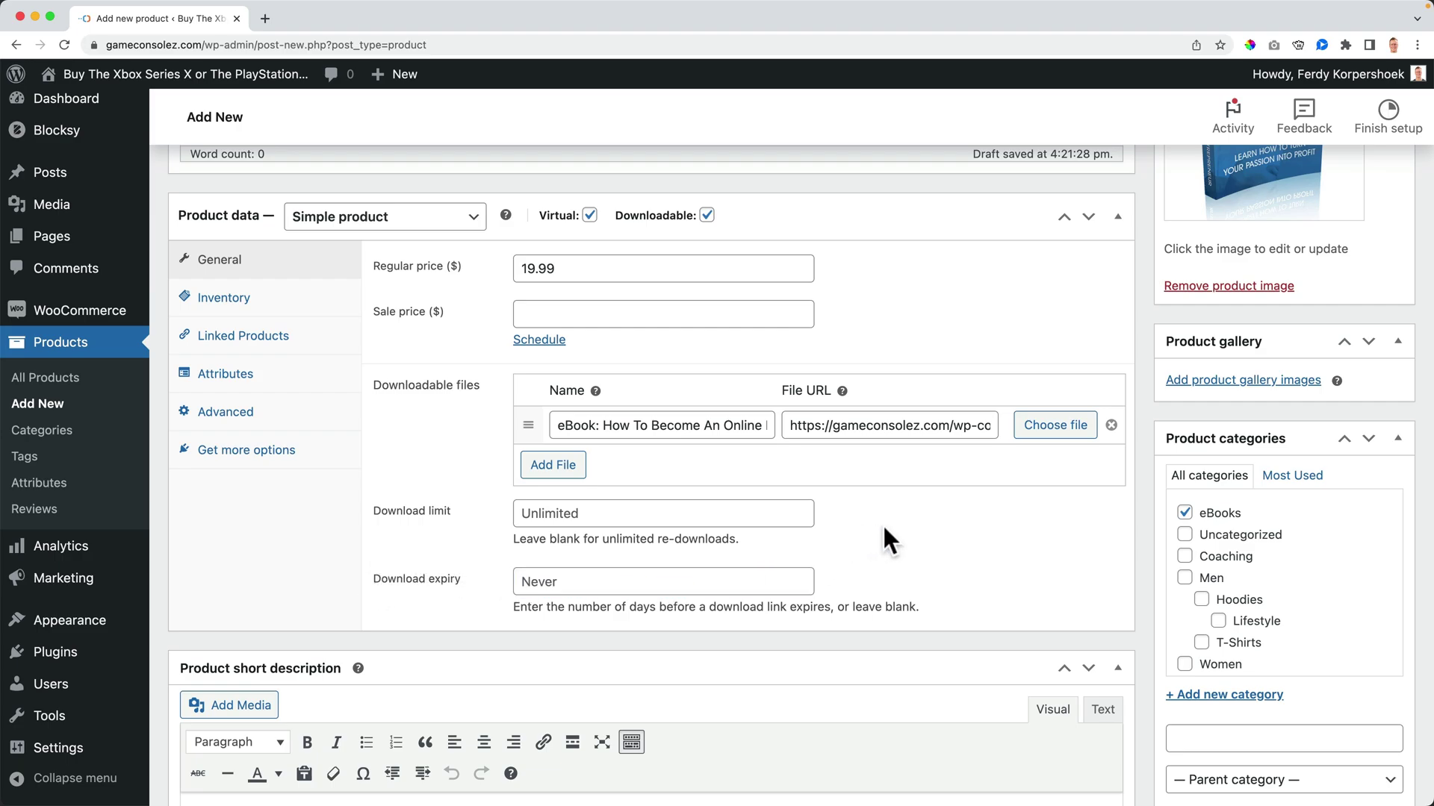
scroll(976, 520, "up", 1)
scroll(993, 550, "up", 5)
scroll(1140, 377, "up", 1)
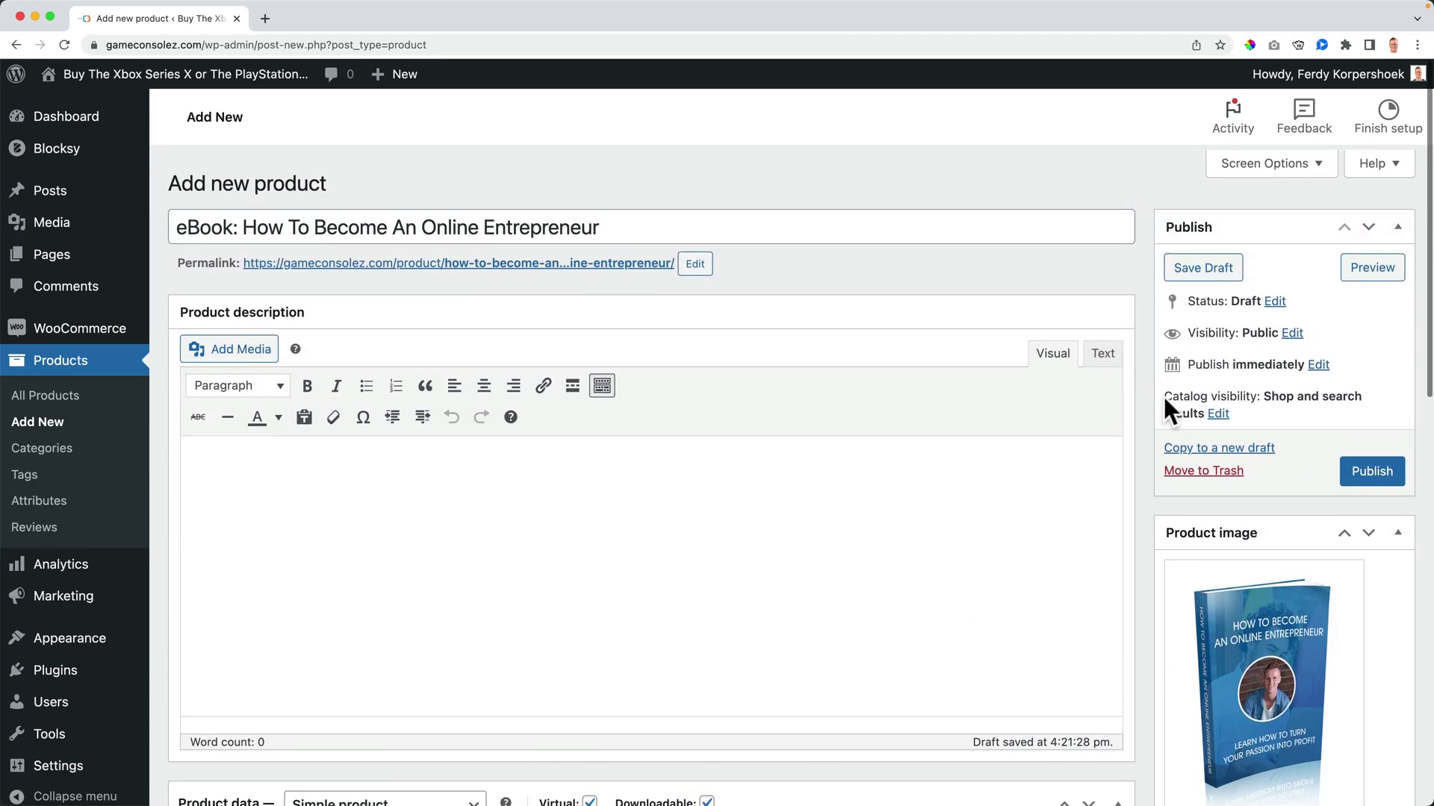
left_click(1374, 470)
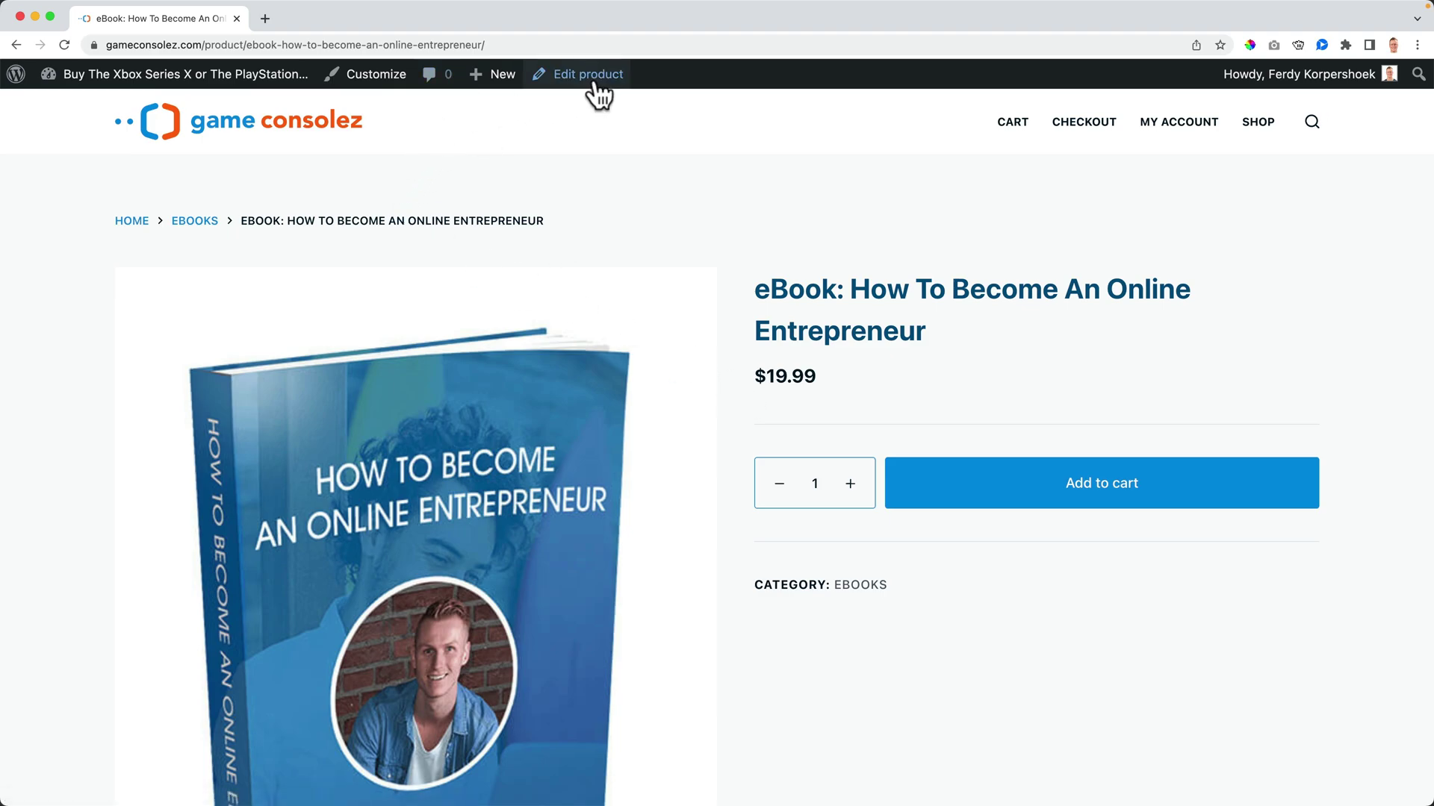
left_click(595, 84)
scroll(345, 420, "down", 5)
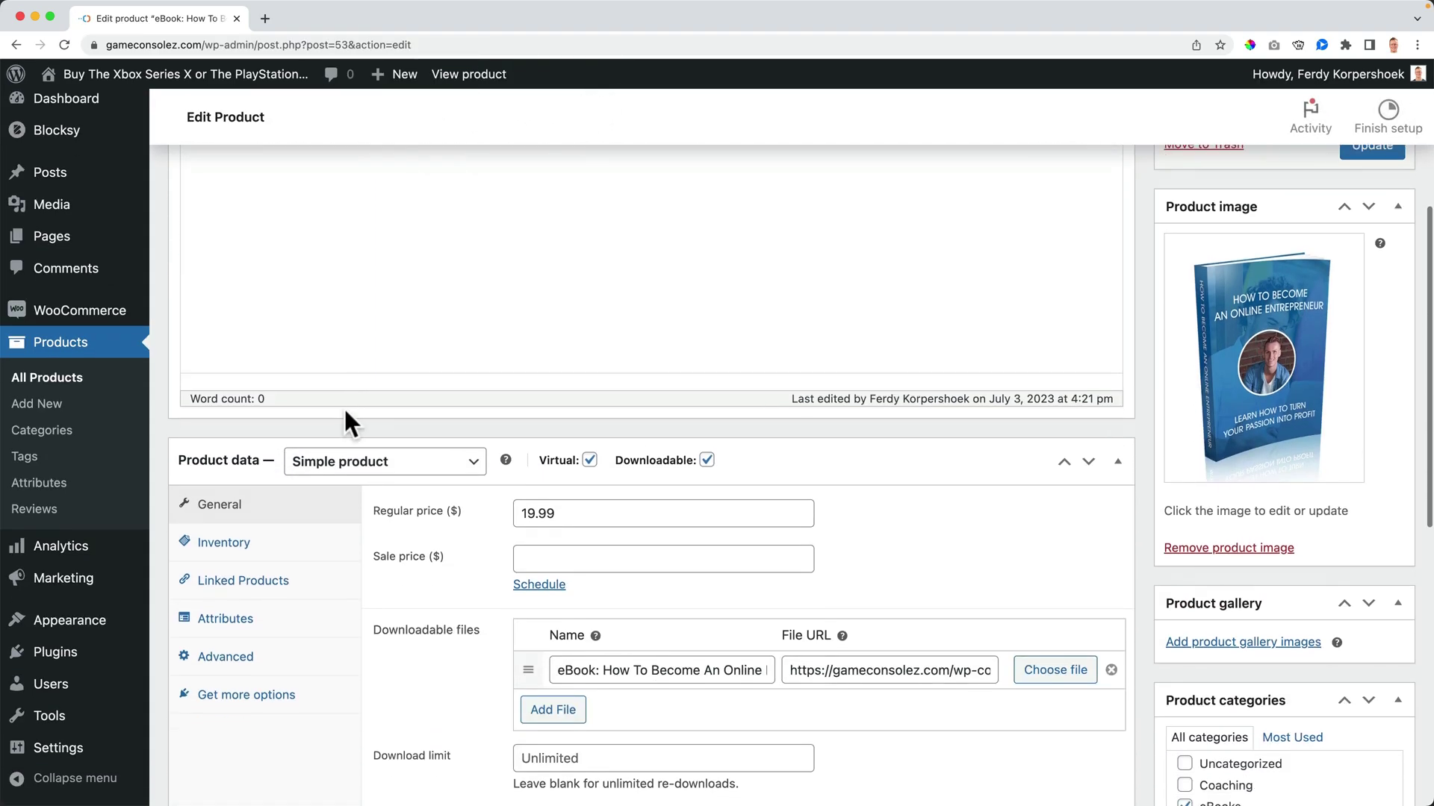
- Mark the eBook as sold individually (one per order) and update the product
left_click(269, 544)
scroll(525, 638, "down", 1)
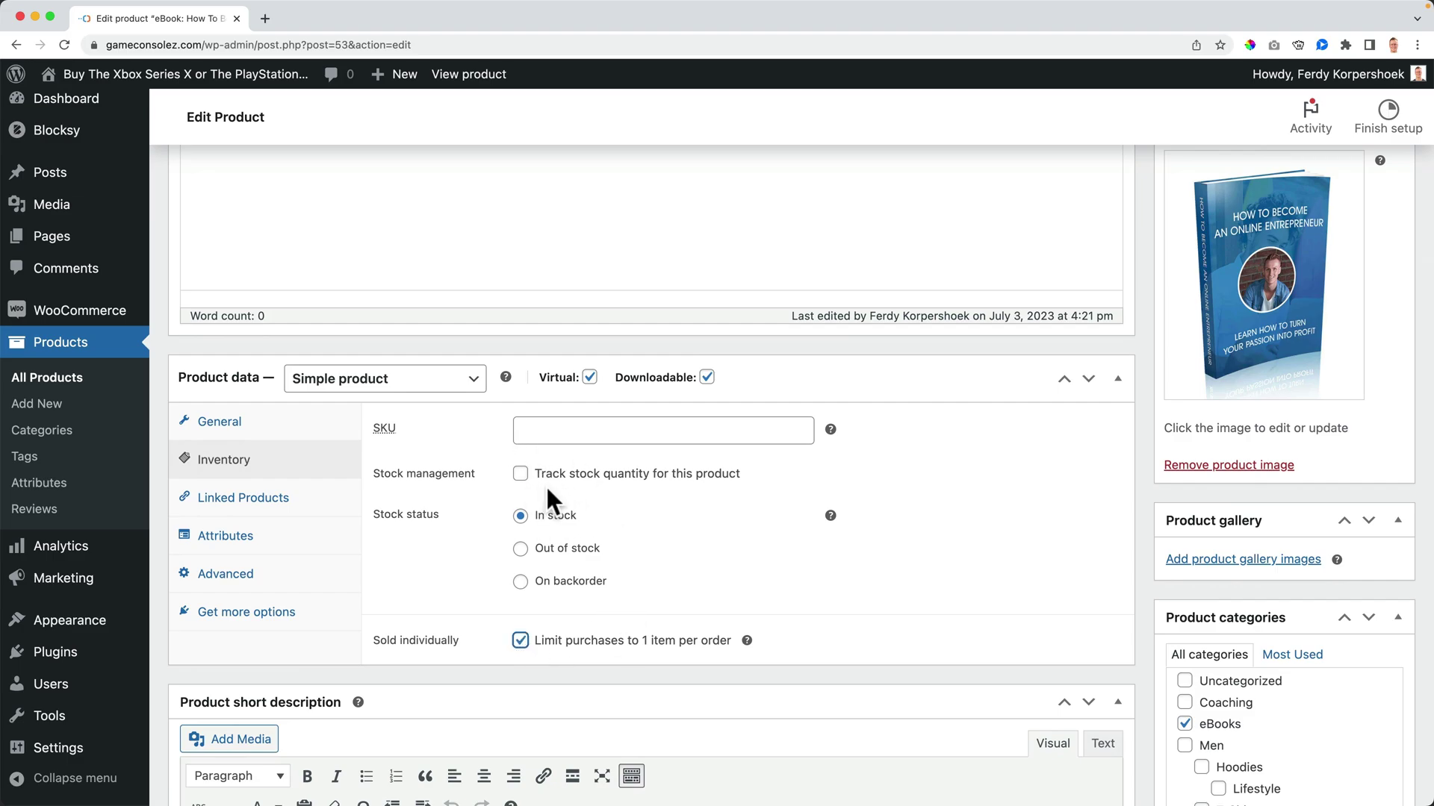
scroll(1059, 601, "up", 1)
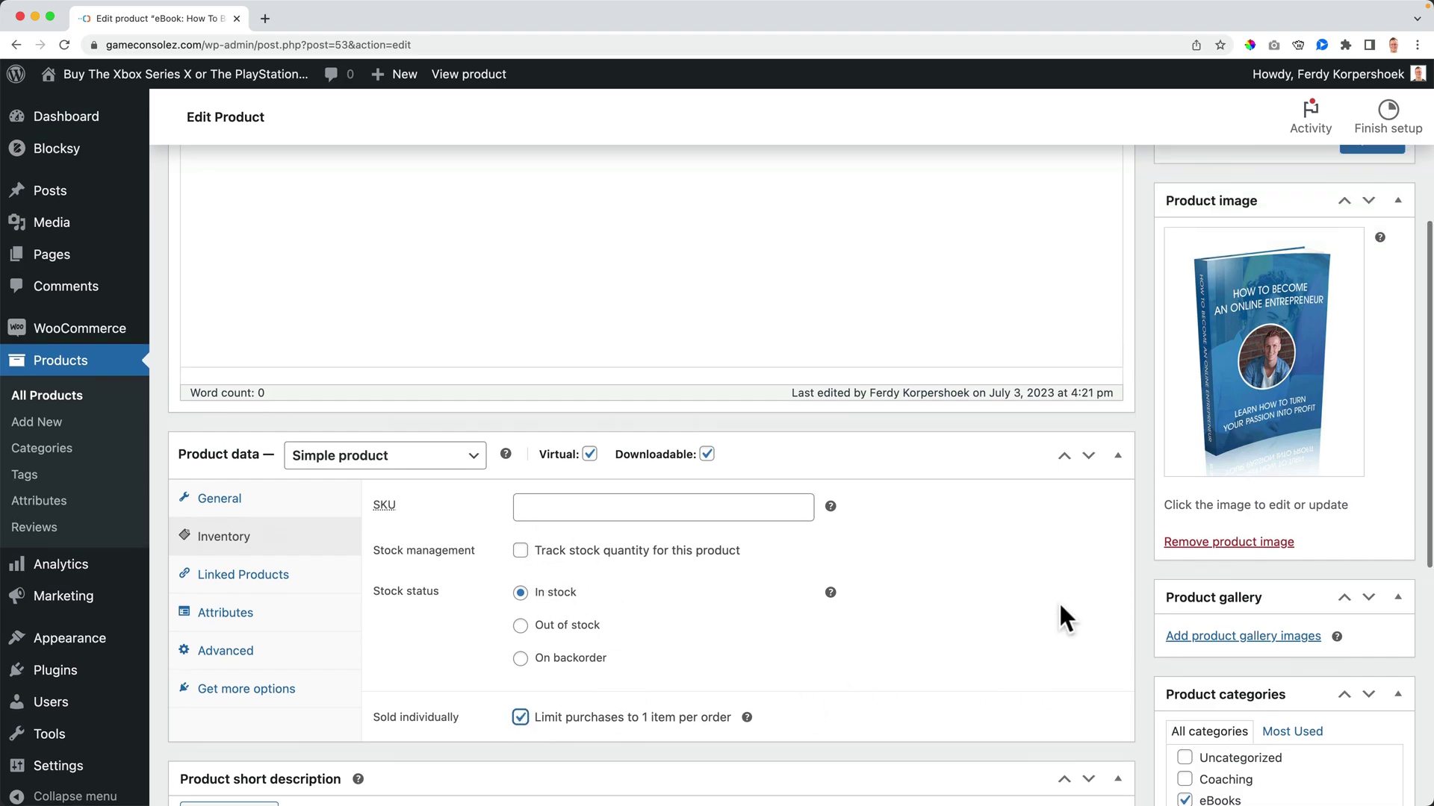
scroll(1058, 601, "up", 4)
left_click(1372, 482)
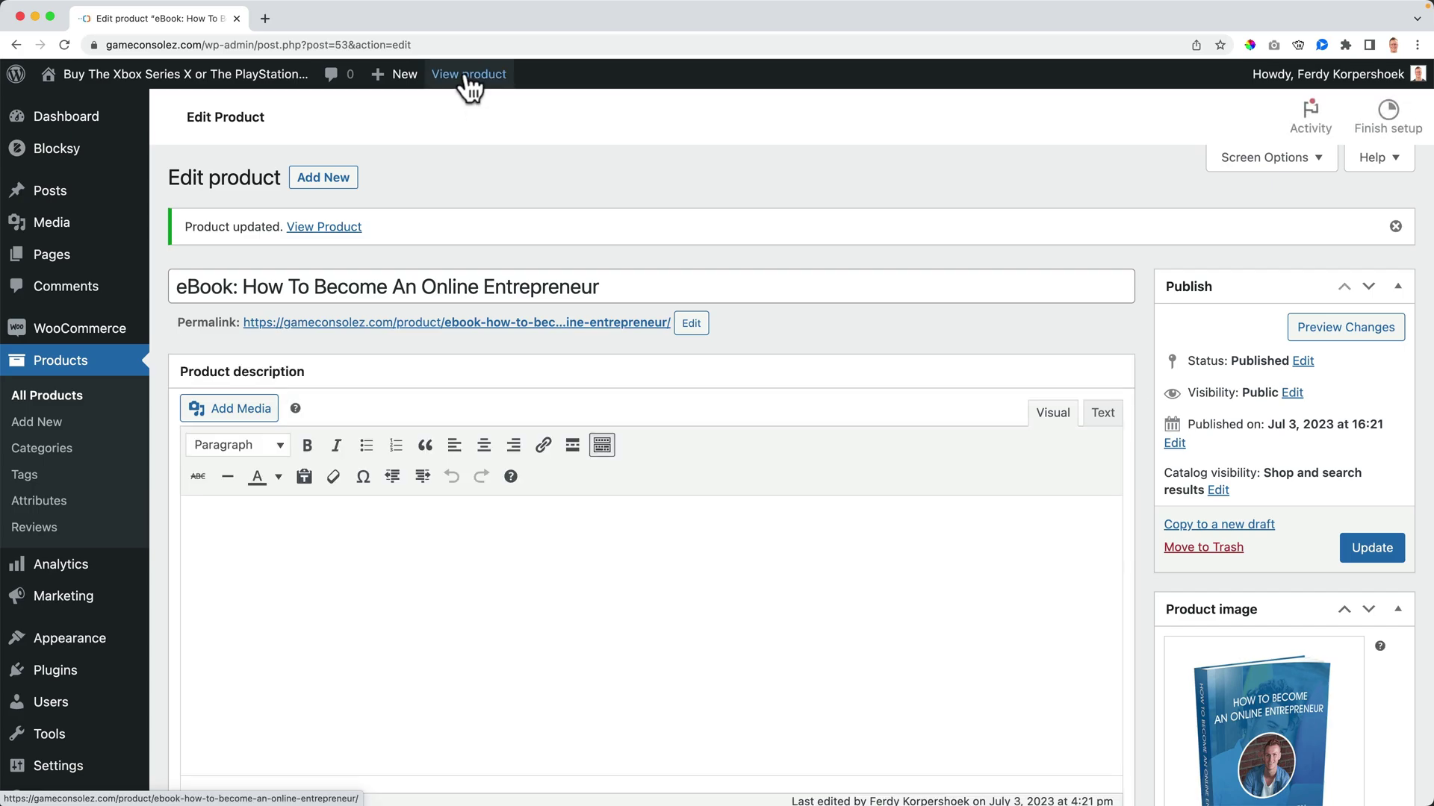
mouse_move(394, 74)
left_click(466, 79)
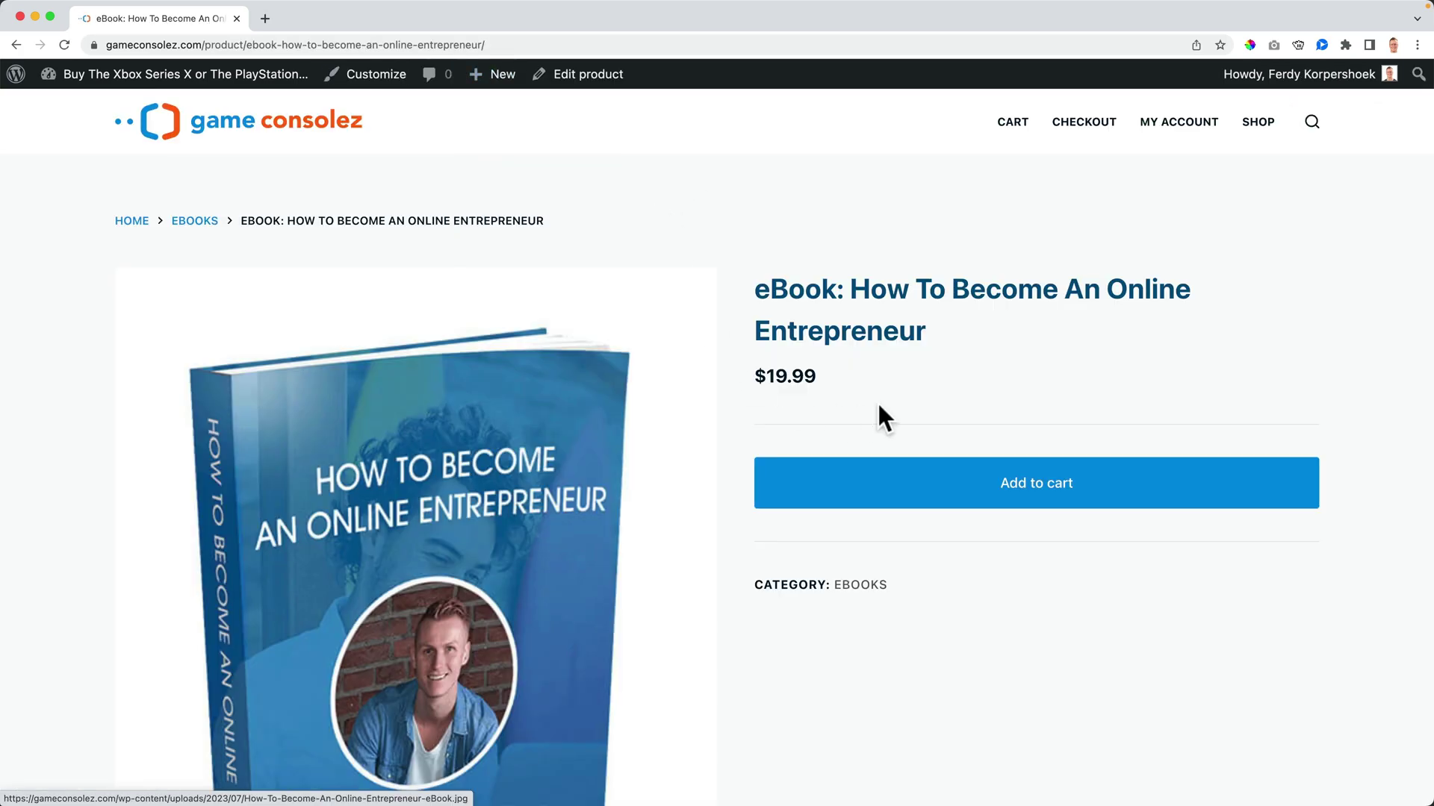